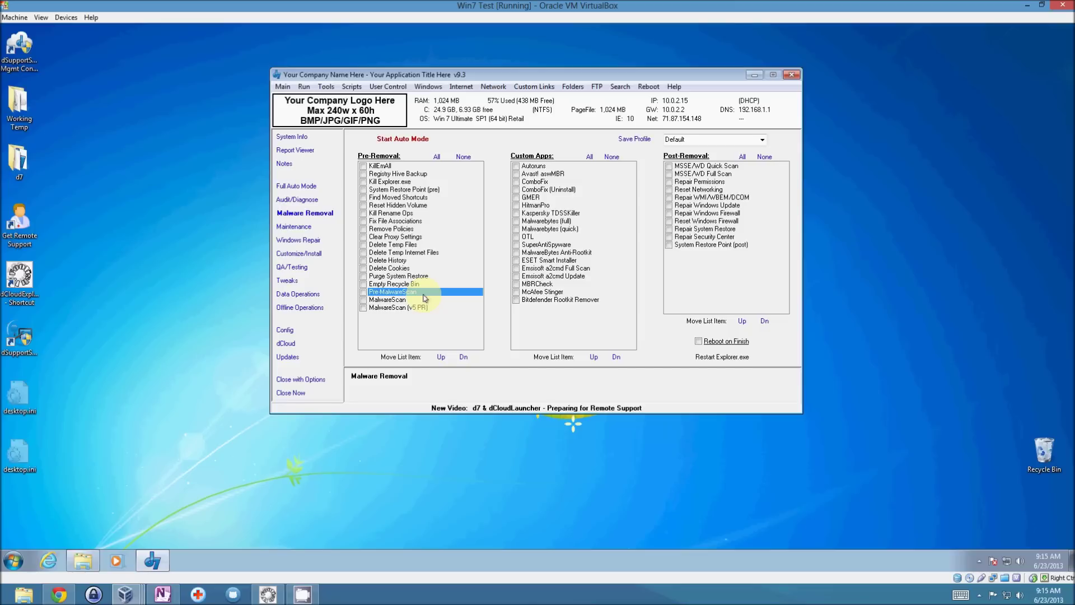
Open the MalwareScan (v5 PR) tool from the Pre-Removal list and move its window off the item list
{"action": "left_click", "coordinate": [422, 308]}
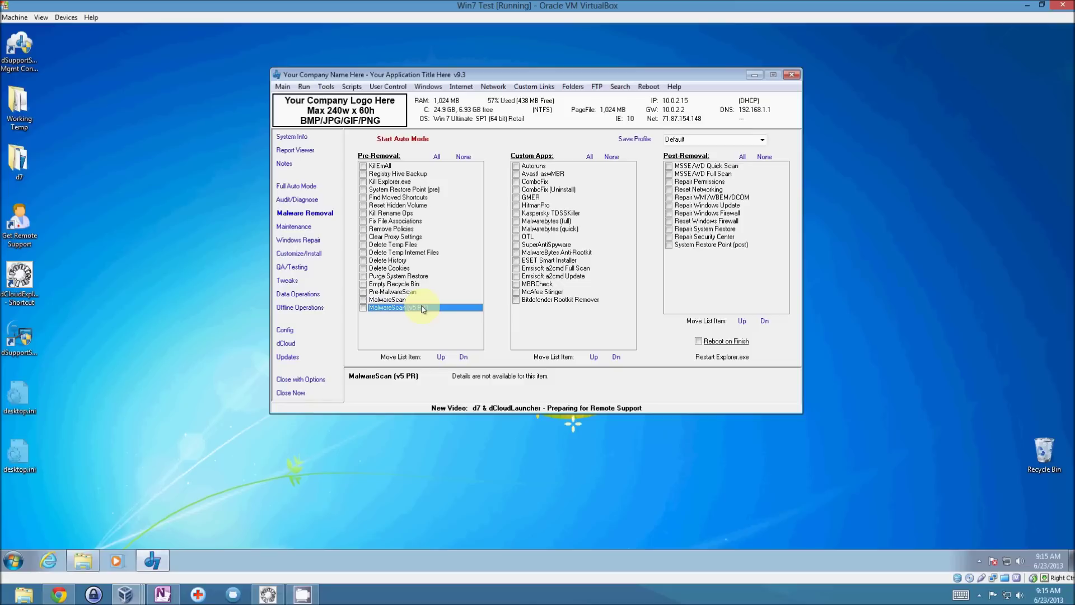
{"action": "left_click", "coordinate": [396, 292]}
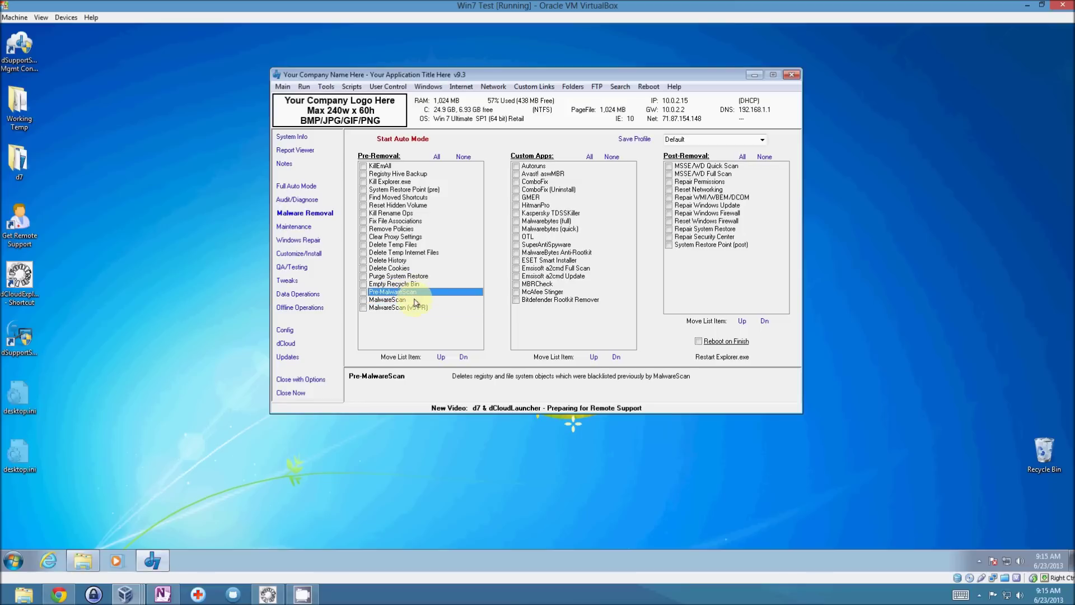
{"action": "left_click", "coordinate": [415, 308]}
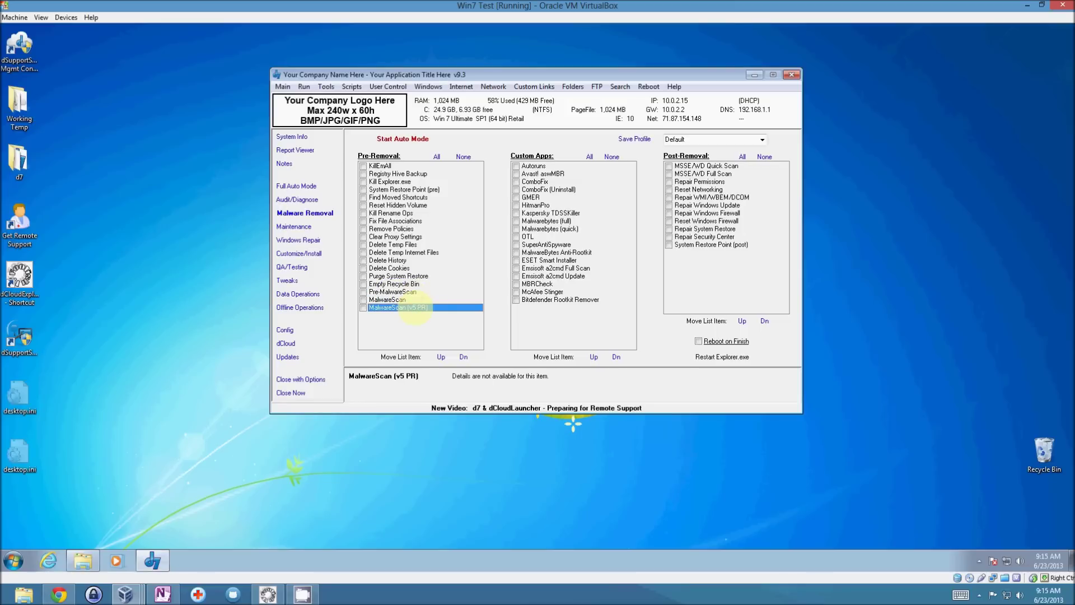
{"action": "double_click", "coordinate": [439, 307]}
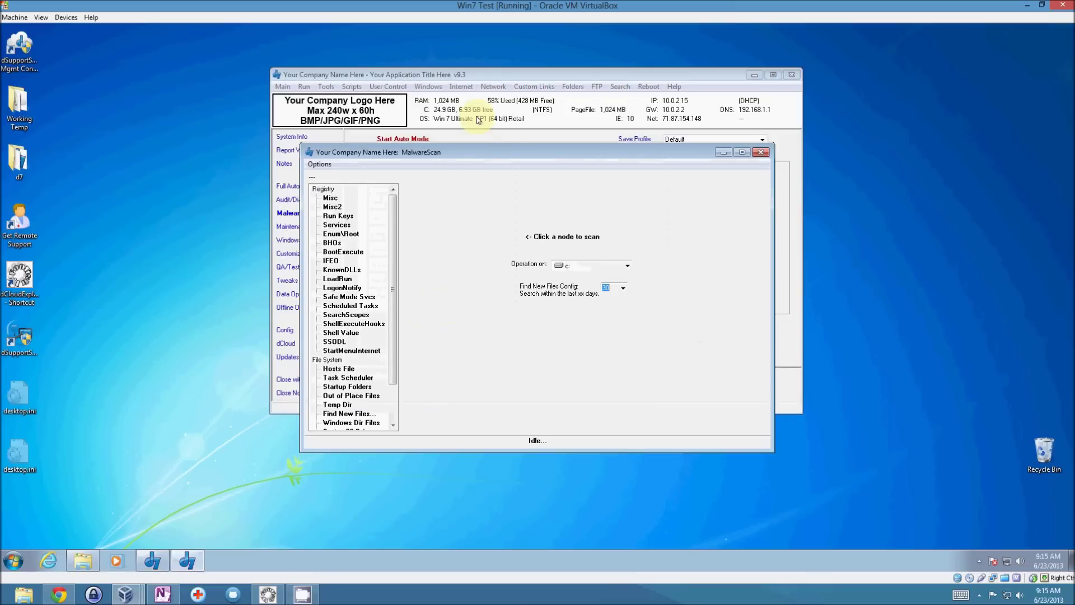
{"action": "left_click_drag", "start_coordinate": [469, 155], "coordinate": [721, 144]}
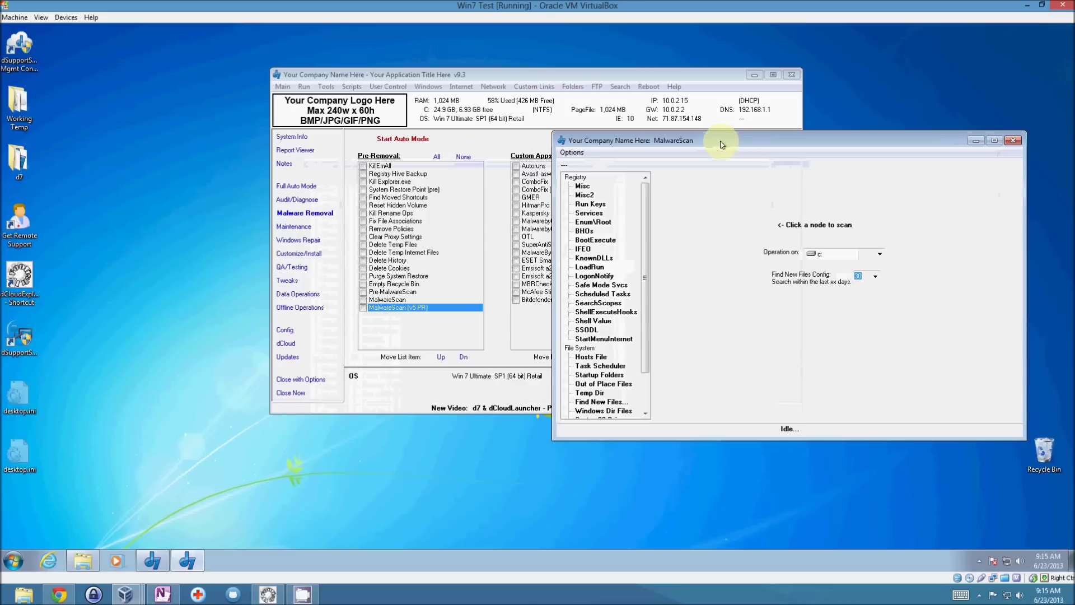
Compare the descriptions of Pre-MalwareScan and MalwareScan (v5 PR) in the Pre-Removal list, and return to the MalwareScan window
{"action": "left_click", "coordinate": [399, 292]}
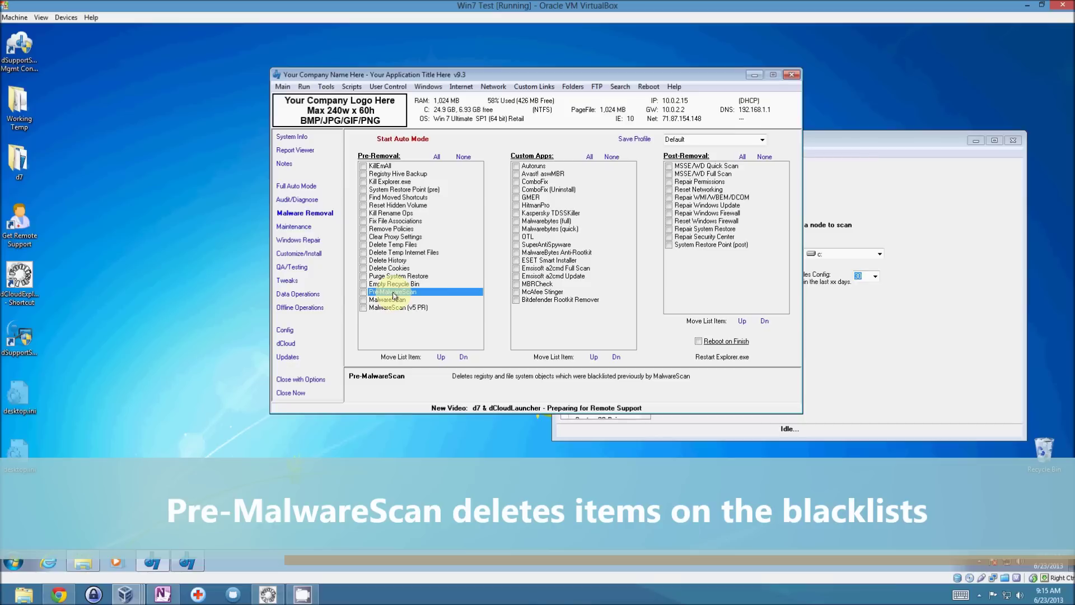
{"action": "left_click", "coordinate": [420, 308]}
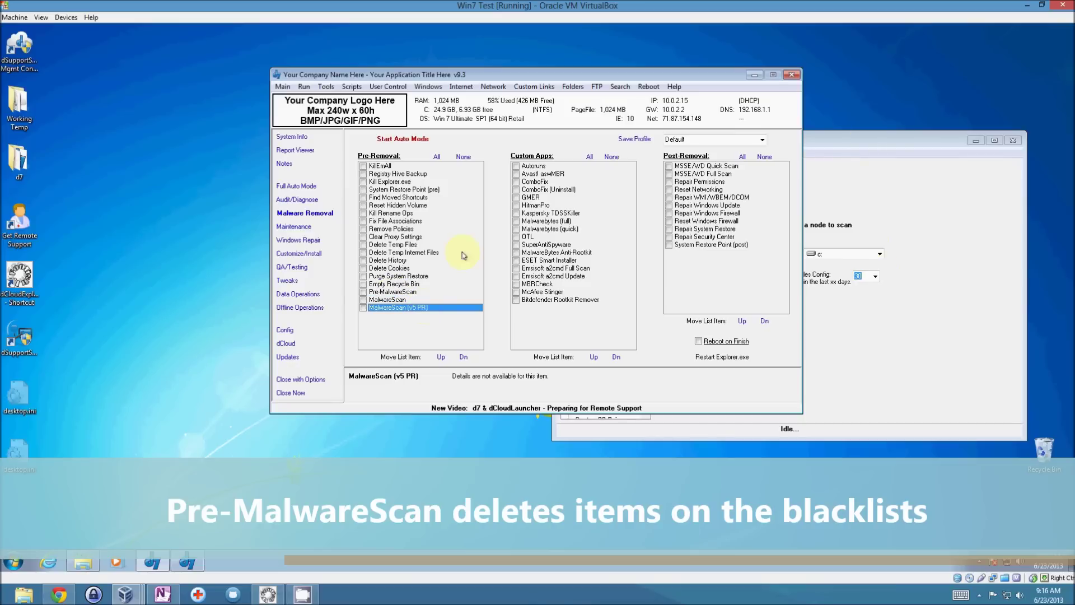
{"action": "left_click", "coordinate": [406, 292]}
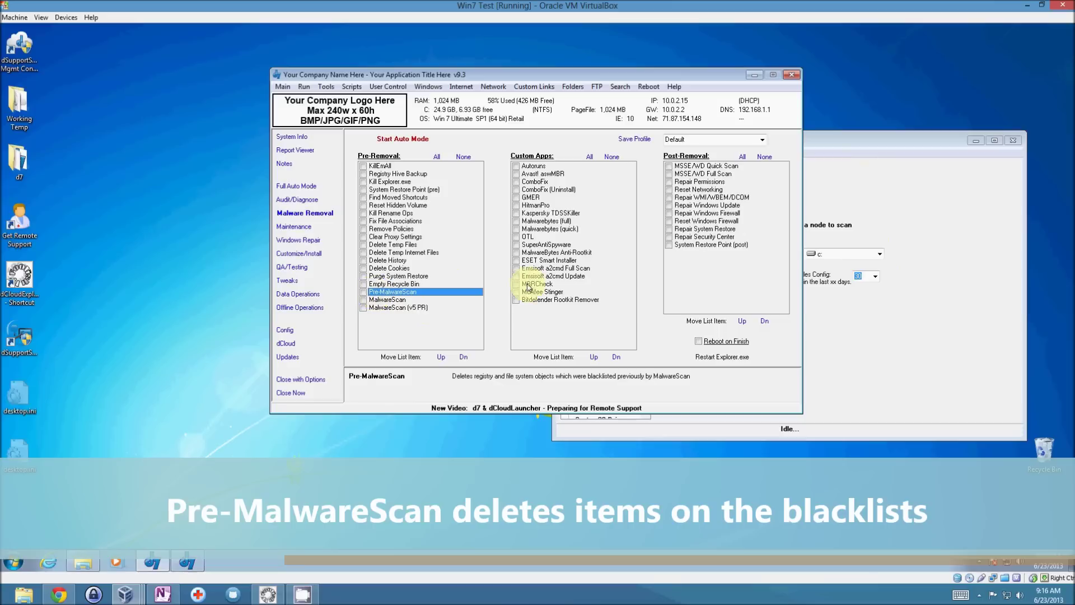
{"action": "left_click", "coordinate": [830, 142]}
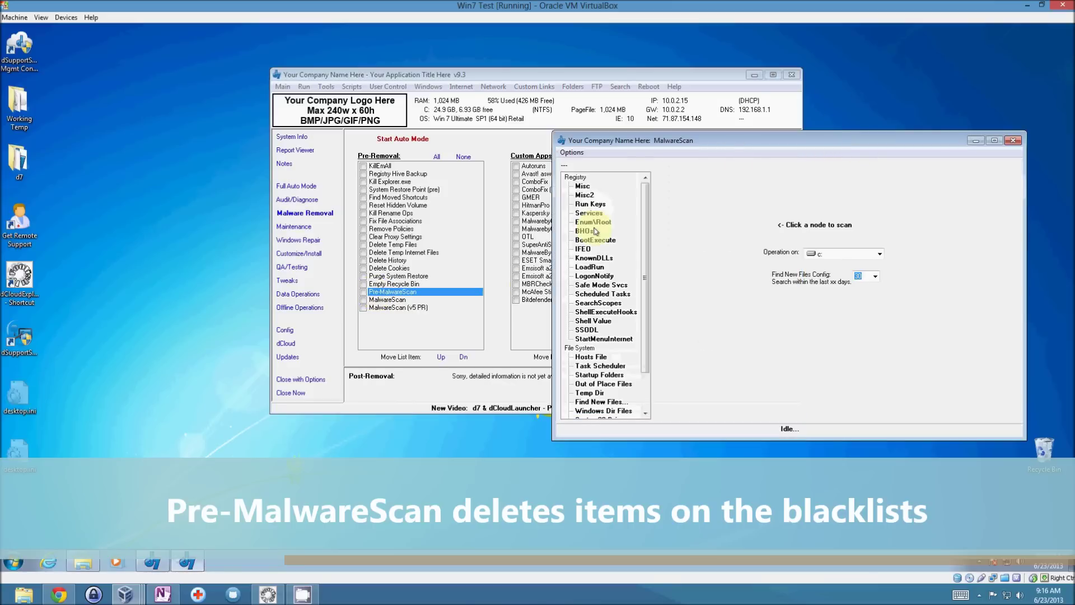
Review the available MalwareScan nodes and scan the Enum\Root registry node
{"action": "left_click_drag", "start_coordinate": [640, 144], "coordinate": [521, 146]}
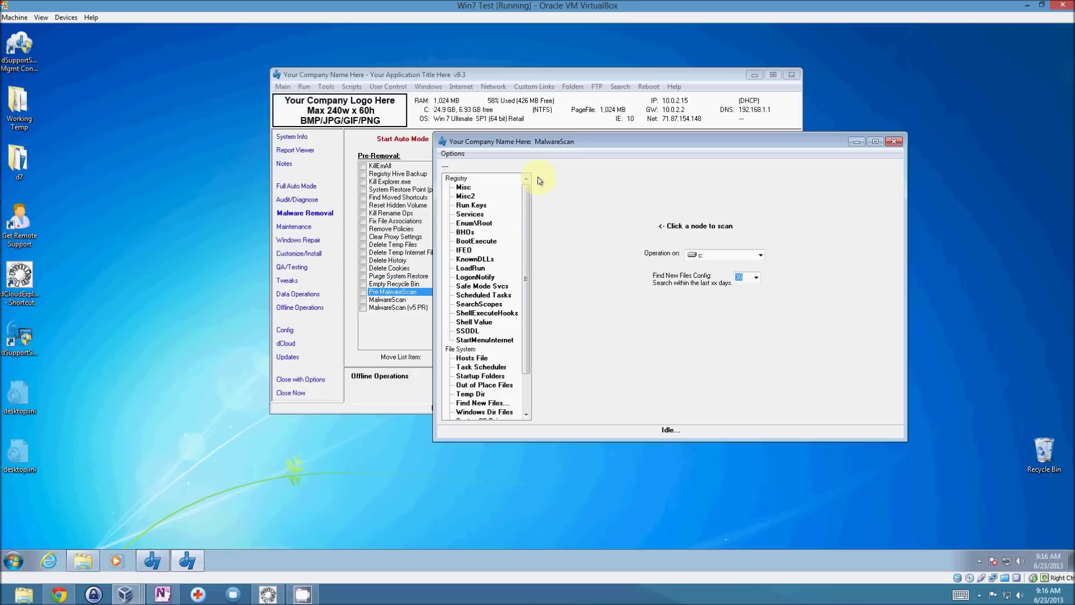
{"action": "left_click_drag", "start_coordinate": [525, 193], "coordinate": [524, 242]}
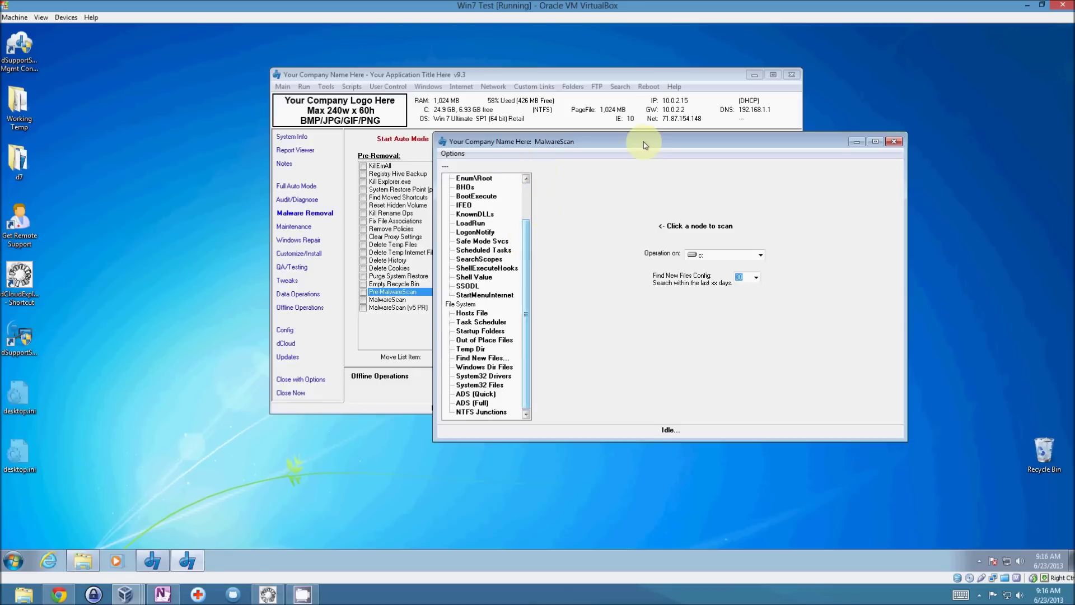
{"action": "left_click_drag", "start_coordinate": [643, 145], "coordinate": [632, 139]}
{"action": "left_click", "coordinate": [477, 178]}
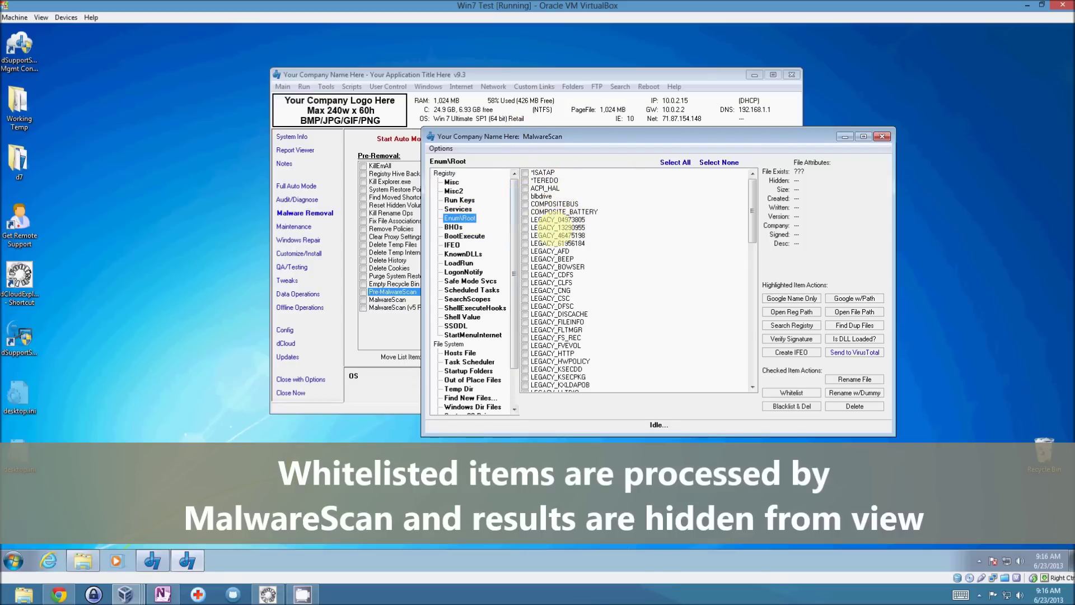
Whitelist the Enum\Root entries *ISATAP, *TEREDO, ACPI_HAL, blbdrive, COMPOSITEBUS and COMPOSITE_BATTERY
{"action": "left_click", "coordinate": [525, 189]}
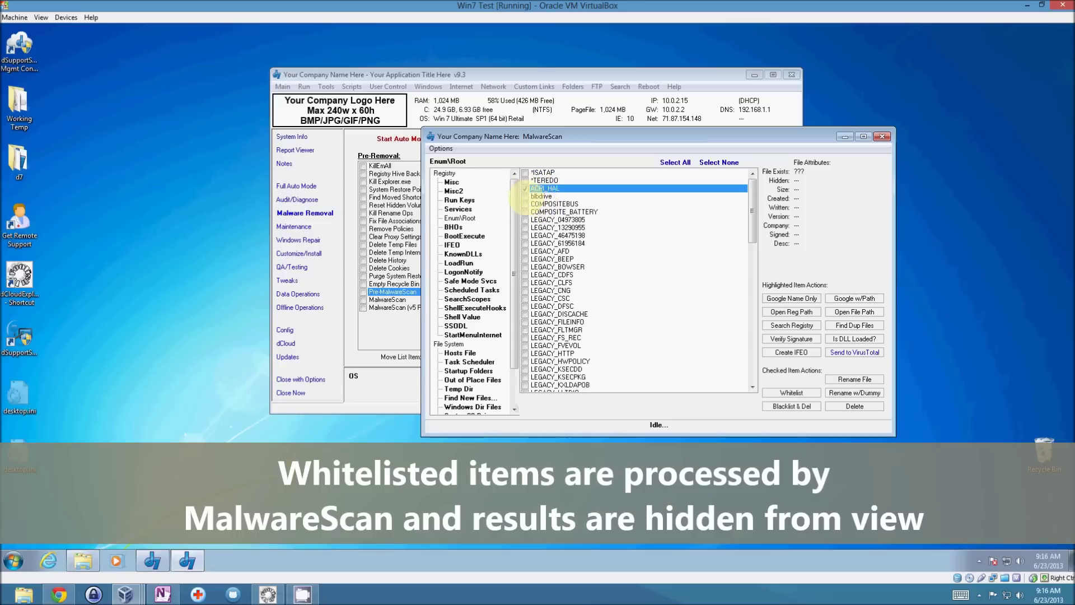
{"action": "left_click", "coordinate": [525, 196]}
{"action": "left_click", "coordinate": [525, 204]}
{"action": "left_click", "coordinate": [526, 211]}
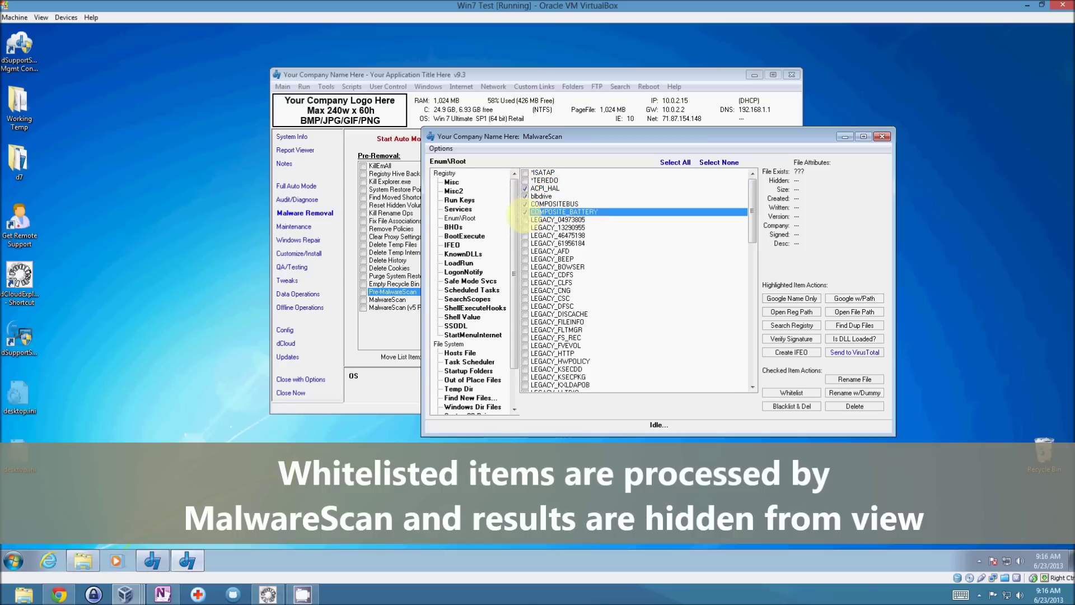
{"action": "left_click", "coordinate": [525, 180]}
{"action": "left_click", "coordinate": [525, 172]}
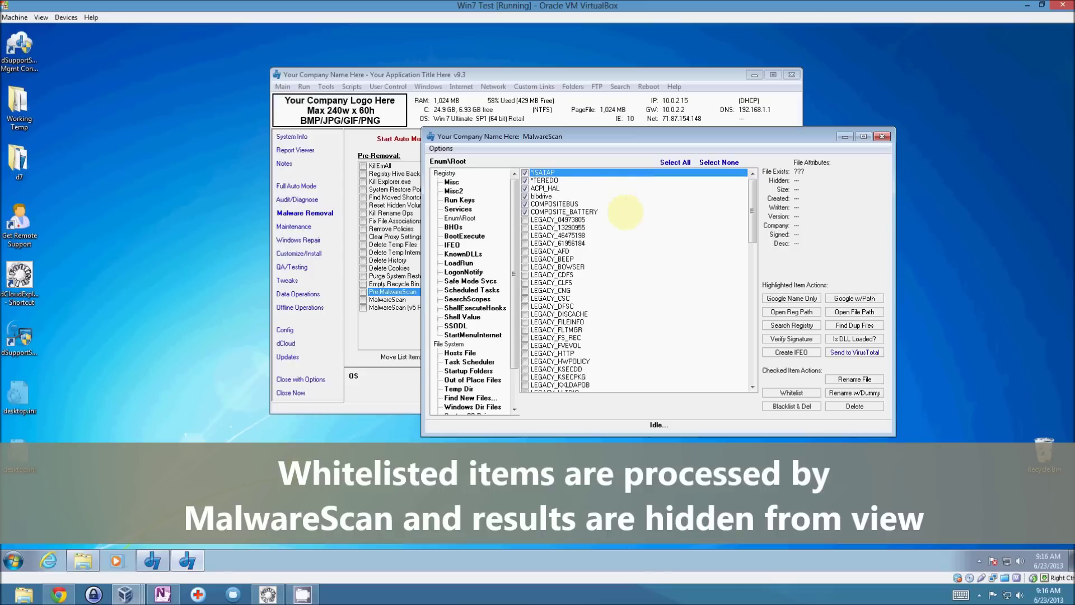
{"action": "left_click", "coordinate": [792, 392]}
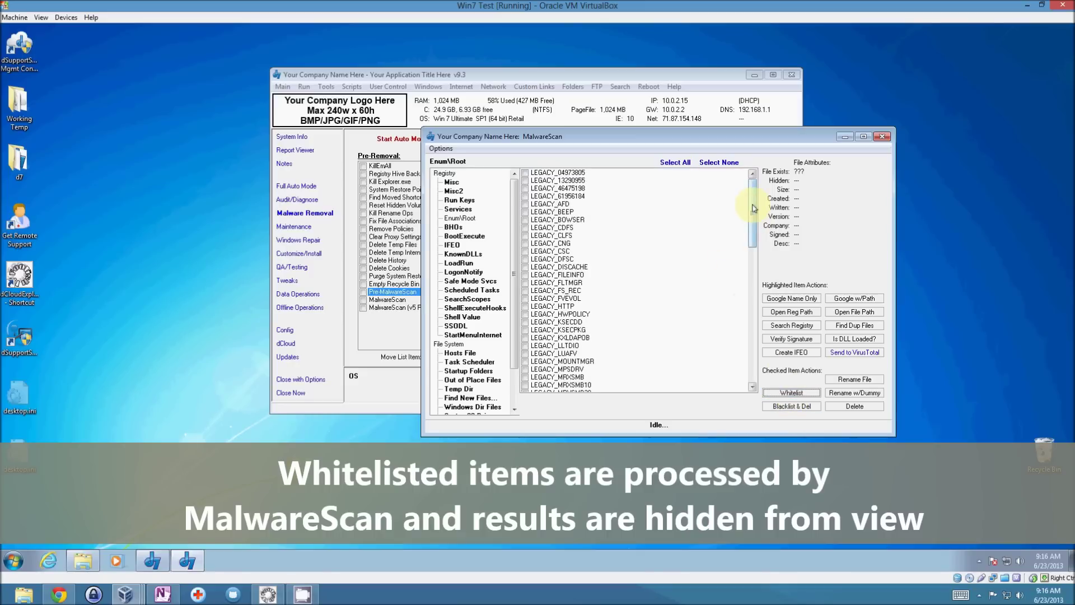
Close MalwareScan, relaunch MalwareScan (v5 PR) from the Pre-Removal list, and scan the Enum\Root node again
{"action": "left_click", "coordinate": [882, 136]}
{"action": "left_click", "coordinate": [416, 308]}
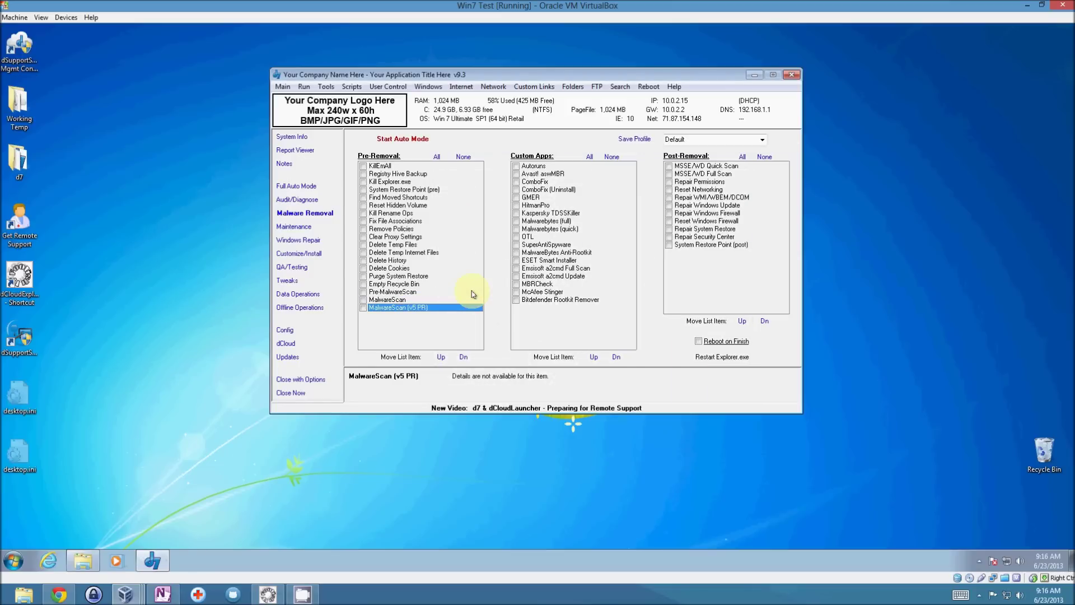
{"action": "key", "text": "Return"}
{"action": "left_click", "coordinate": [342, 233]}
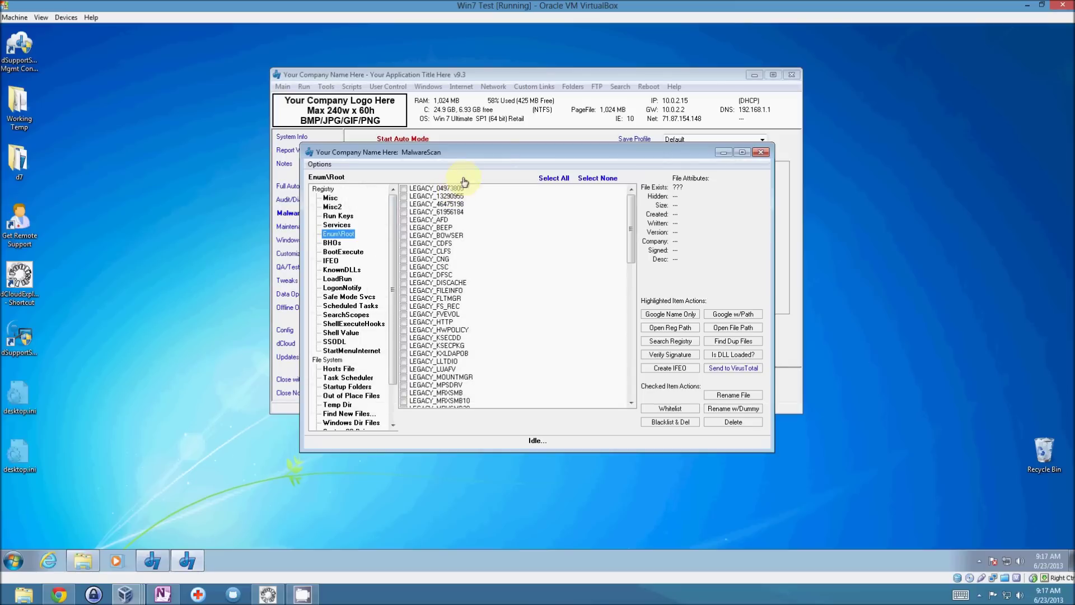
{"action": "left_click_drag", "start_coordinate": [496, 156], "coordinate": [519, 147]}
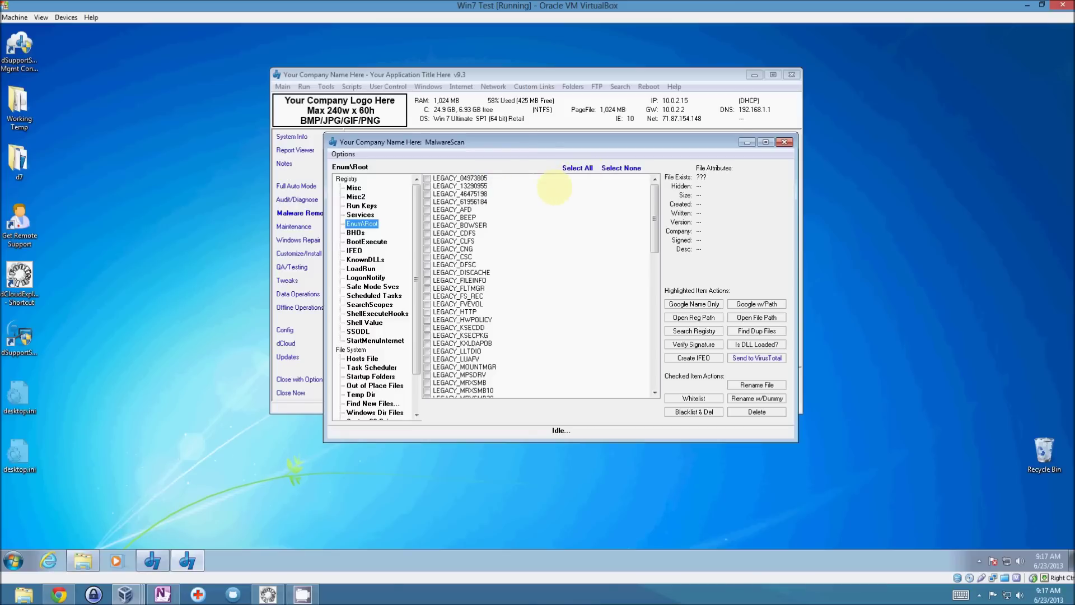
{"action": "left_click_drag", "start_coordinate": [484, 144], "coordinate": [481, 141]}
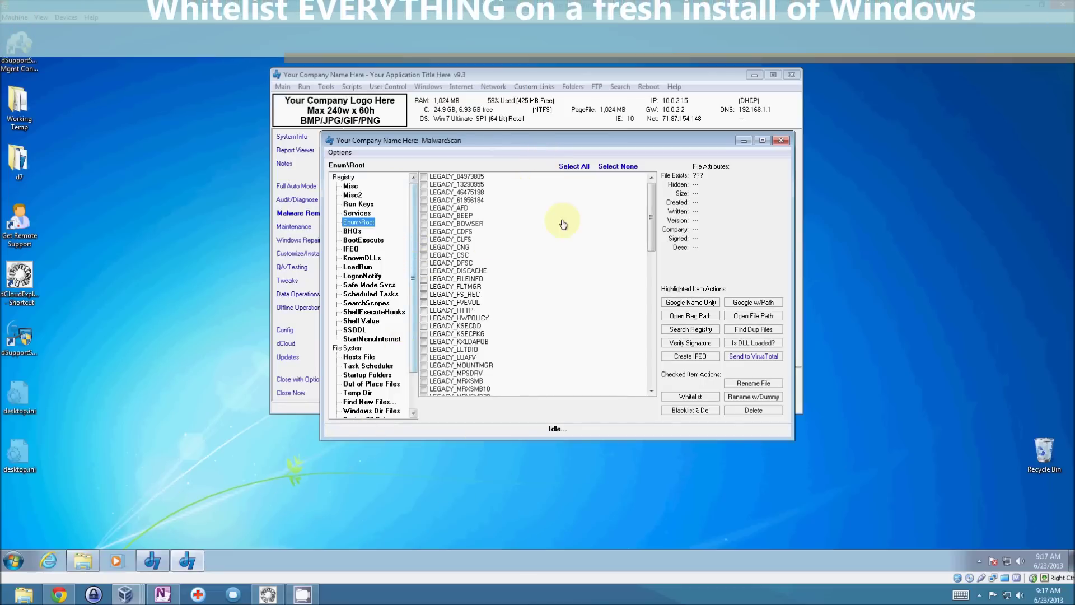
Select all remaining Enum\Root entries and whitelist them
{"action": "left_click", "coordinate": [574, 166]}
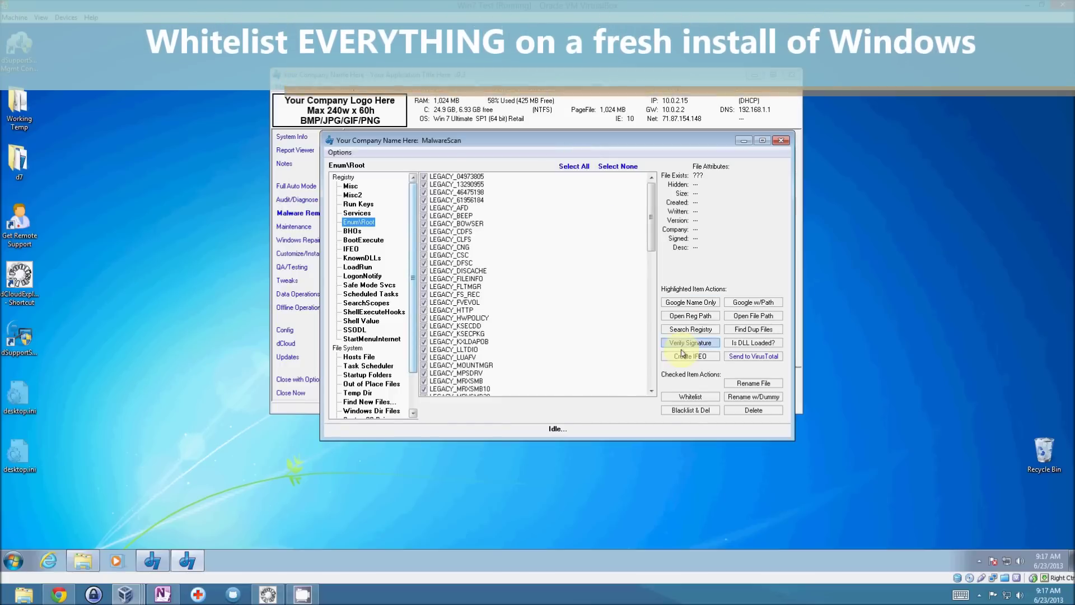
{"action": "left_click", "coordinate": [689, 396]}
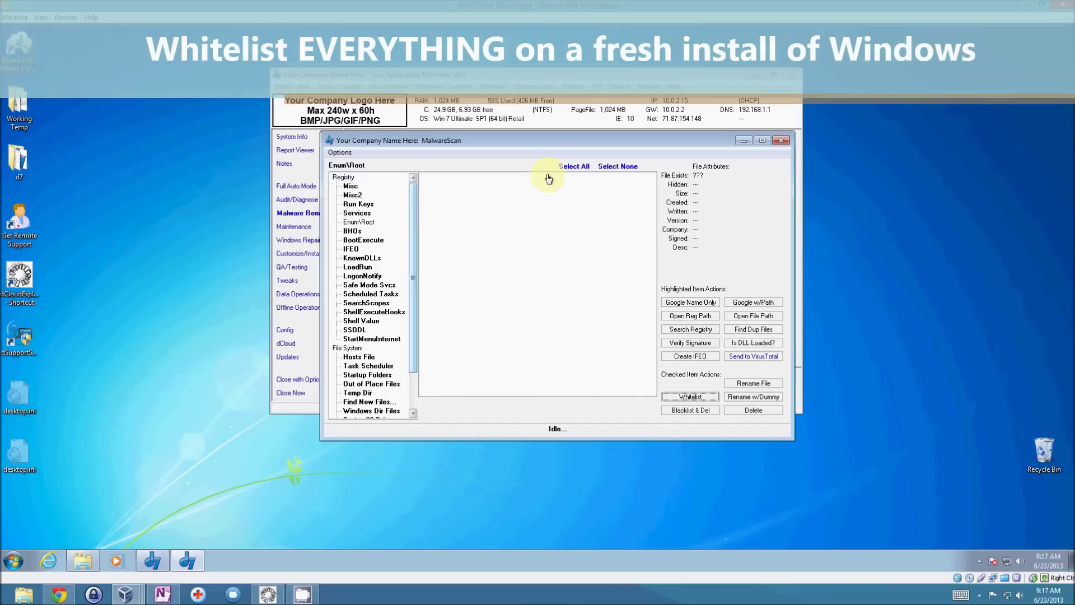
{"action": "left_click_drag", "start_coordinate": [515, 142], "coordinate": [488, 143]}
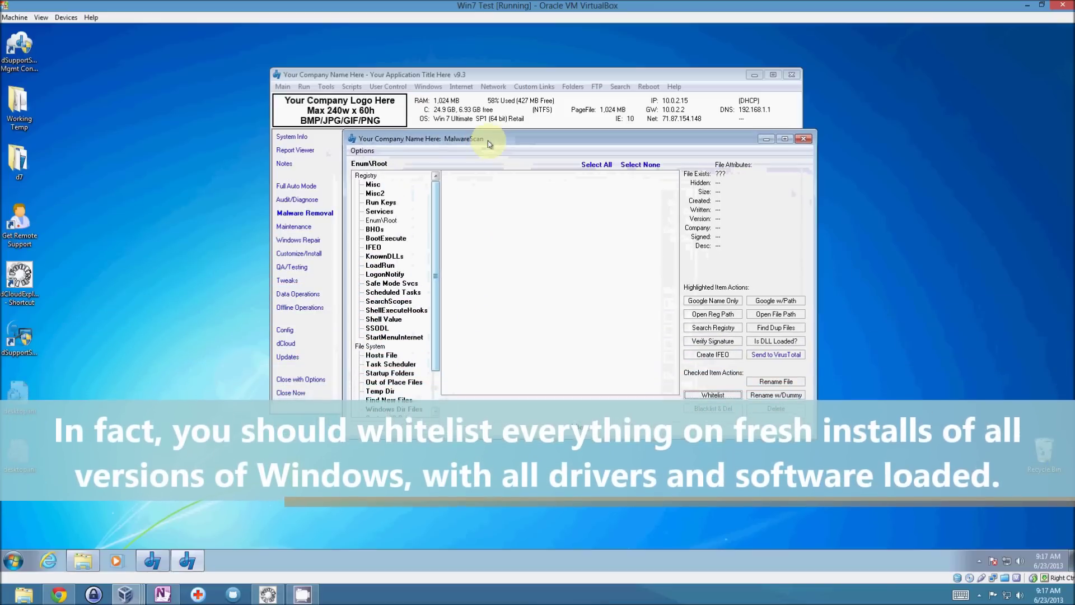
Recheck the Enum\Root node and look over the available Registry and File System scan nodes
{"action": "left_click", "coordinate": [384, 220]}
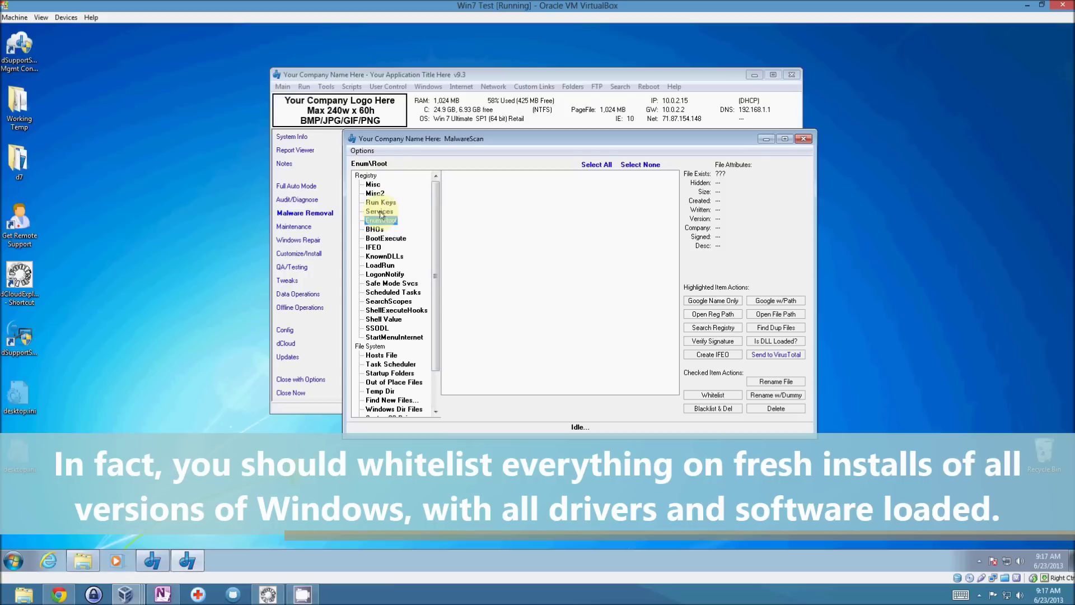
{"action": "left_click", "coordinate": [361, 150]}
{"action": "left_click", "coordinate": [392, 162]}
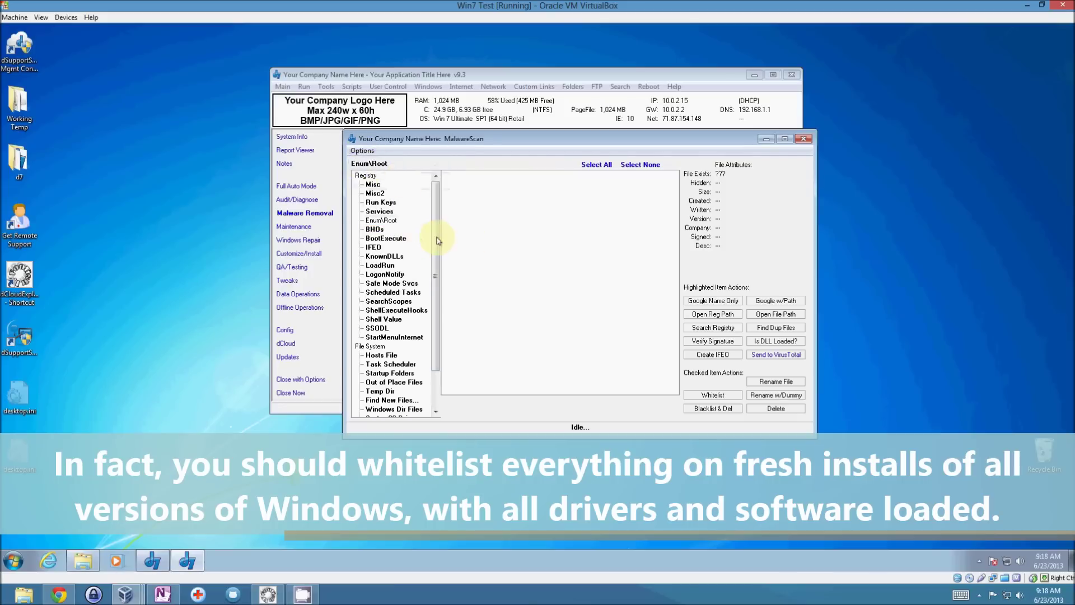
{"action": "left_click_drag", "start_coordinate": [436, 276], "coordinate": [436, 312]}
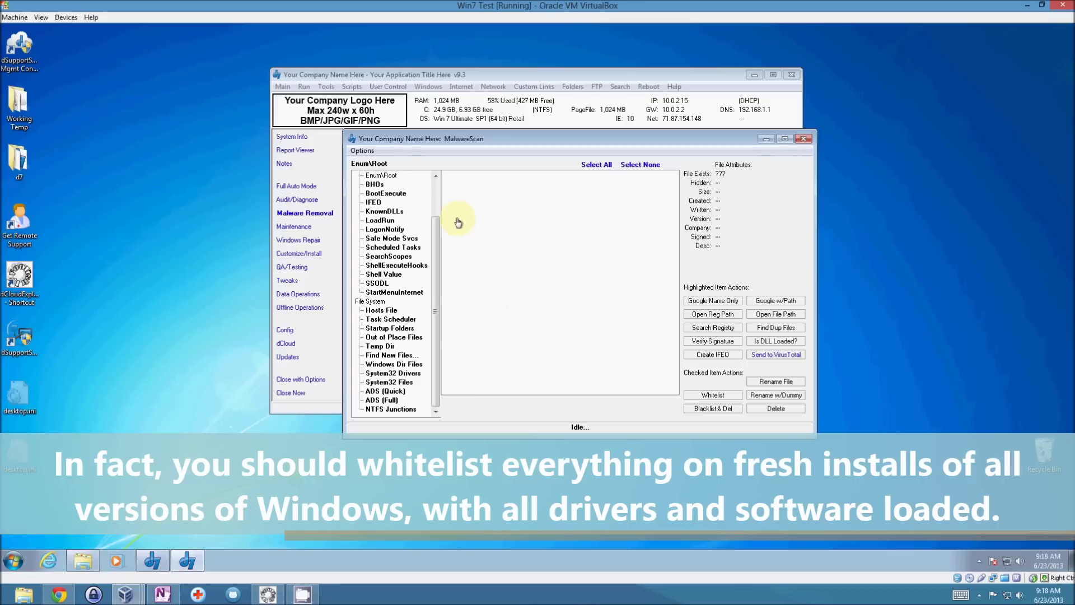
{"action": "left_click", "coordinate": [436, 195]}
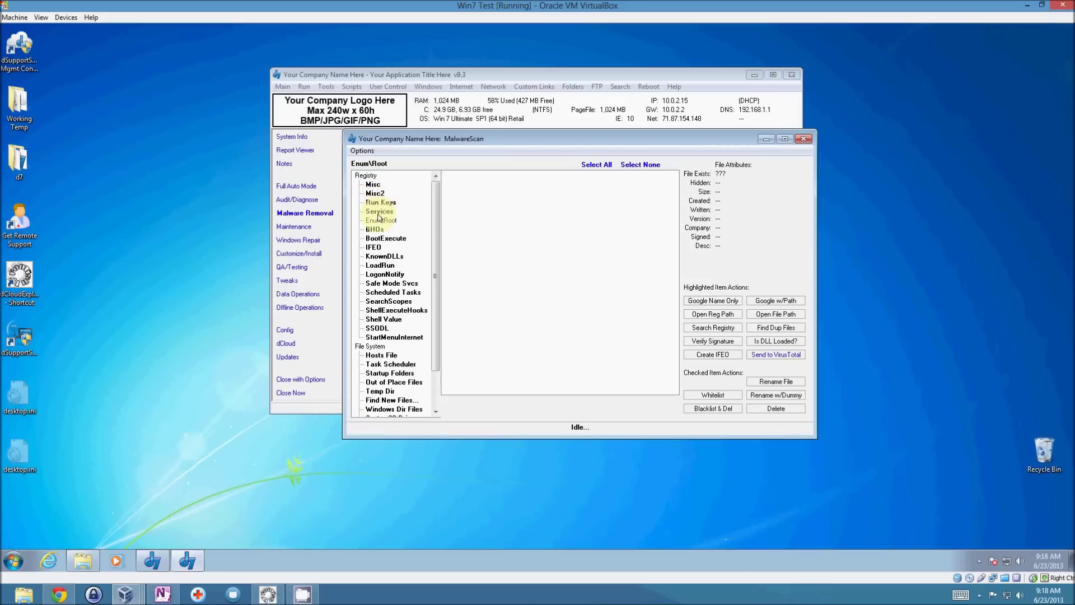
Scan the Run Keys node and whitelist the VBoxTray, ihccontrol and both SPReview and mctadmin entries, leaving out *D7
{"action": "left_click", "coordinate": [391, 203]}
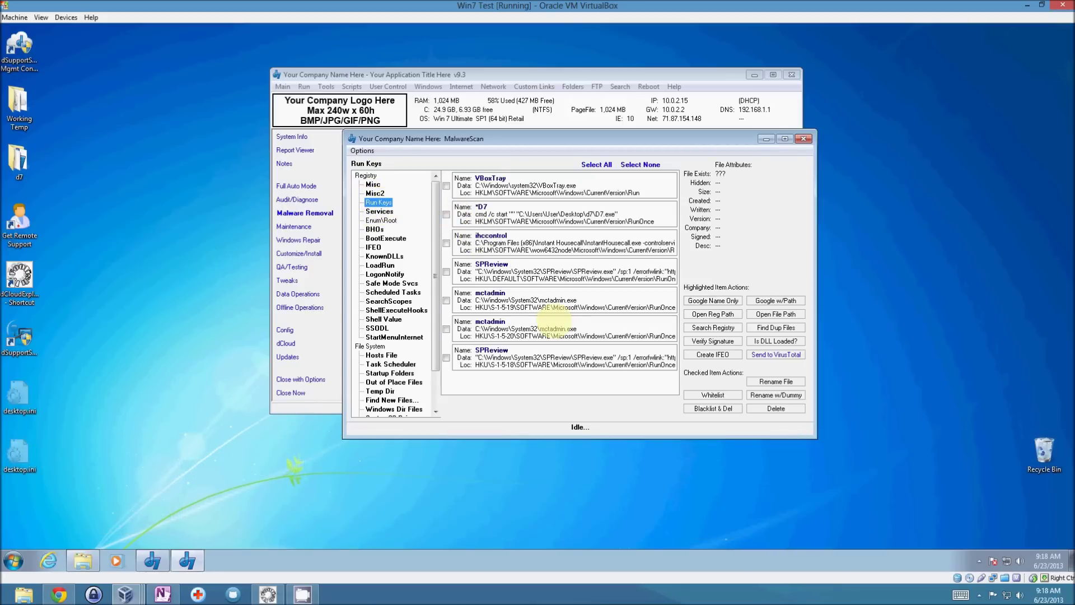
{"action": "left_click", "coordinate": [446, 185]}
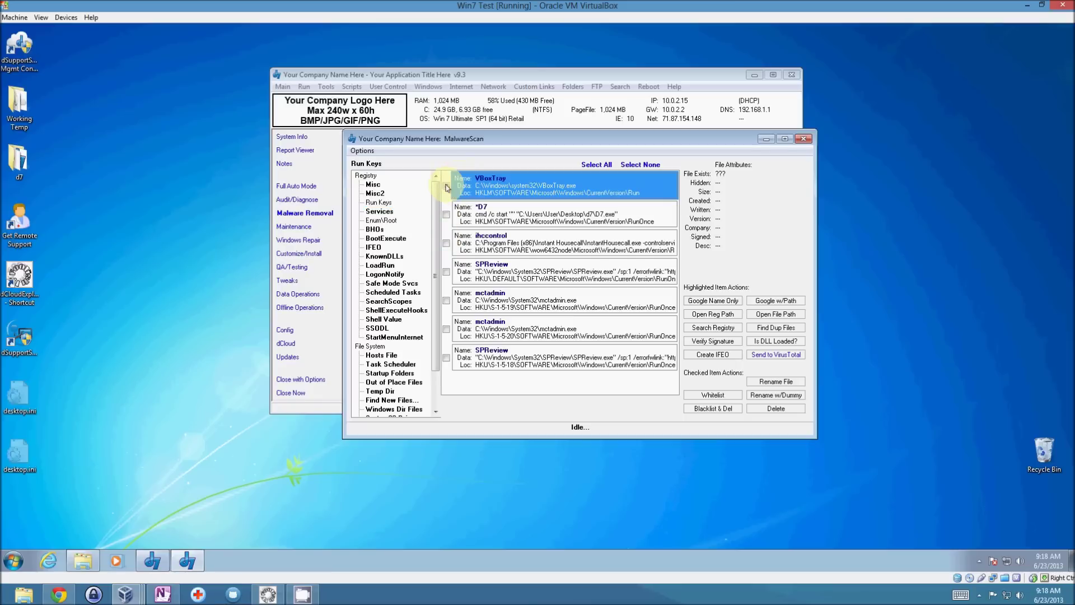
{"action": "left_click", "coordinate": [447, 300]}
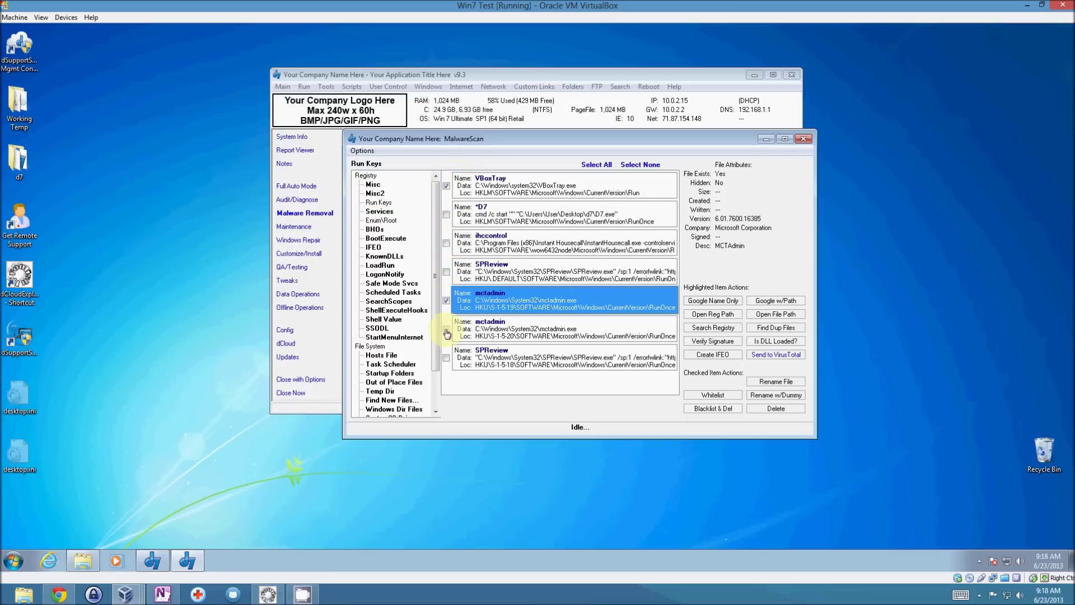
{"action": "left_click", "coordinate": [446, 329]}
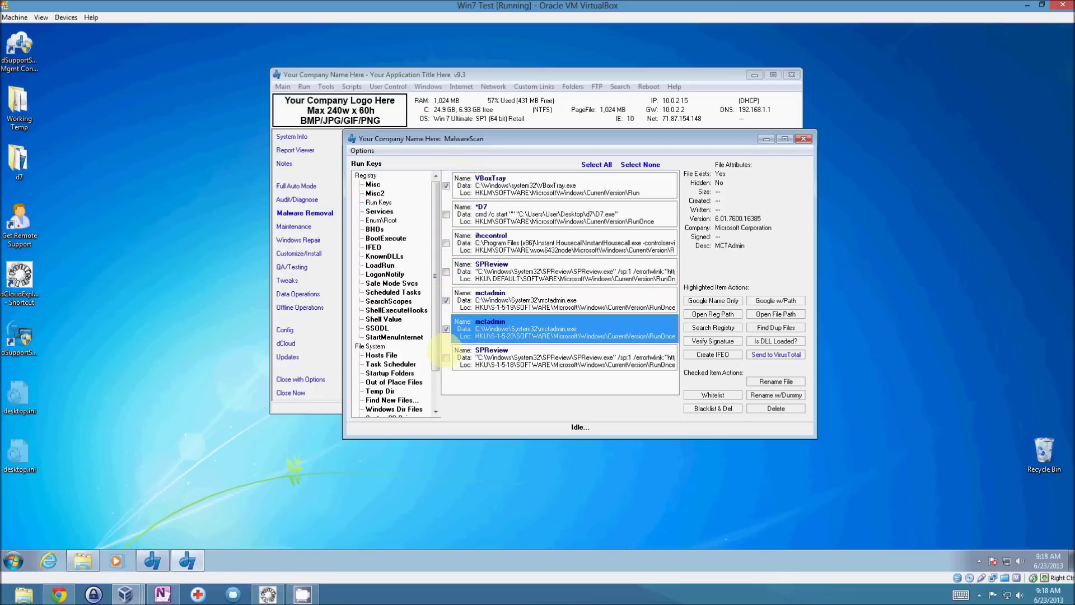
{"action": "left_click", "coordinate": [446, 358]}
{"action": "left_click", "coordinate": [446, 272]}
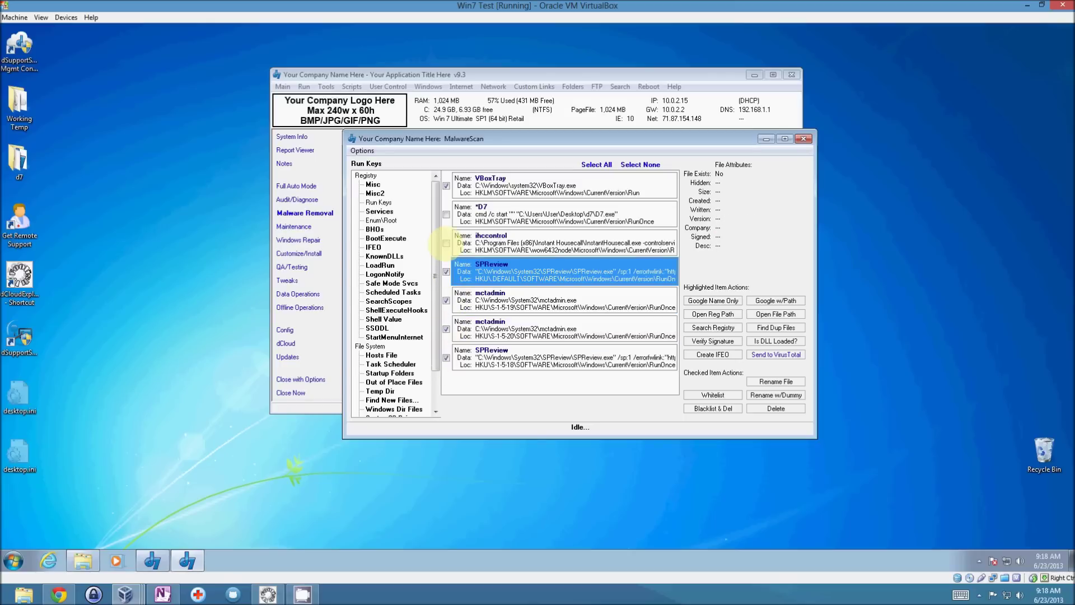
{"action": "left_click", "coordinate": [446, 243]}
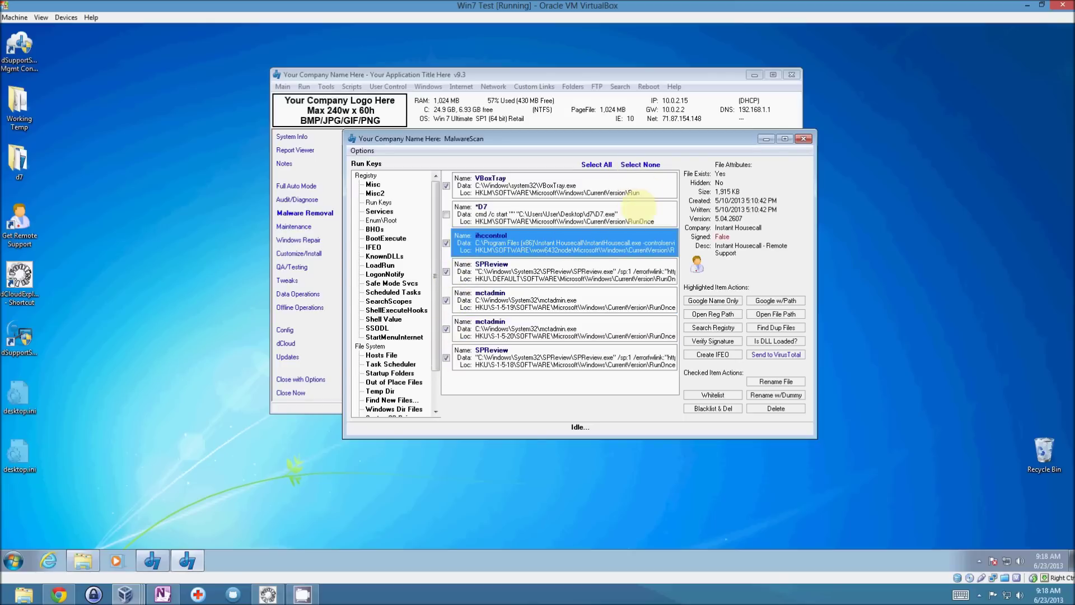
{"action": "left_click", "coordinate": [706, 396]}
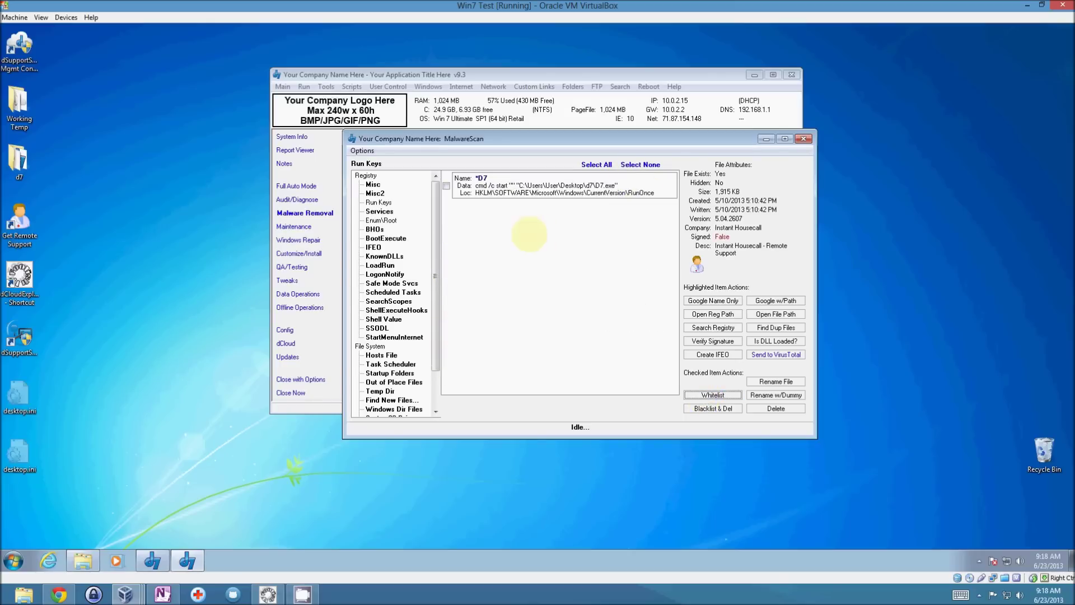
Scan the Services node and whitelist all its entries, and scan the BHOs, BootExecute and IFEO nodes
{"action": "left_click", "coordinate": [380, 211]}
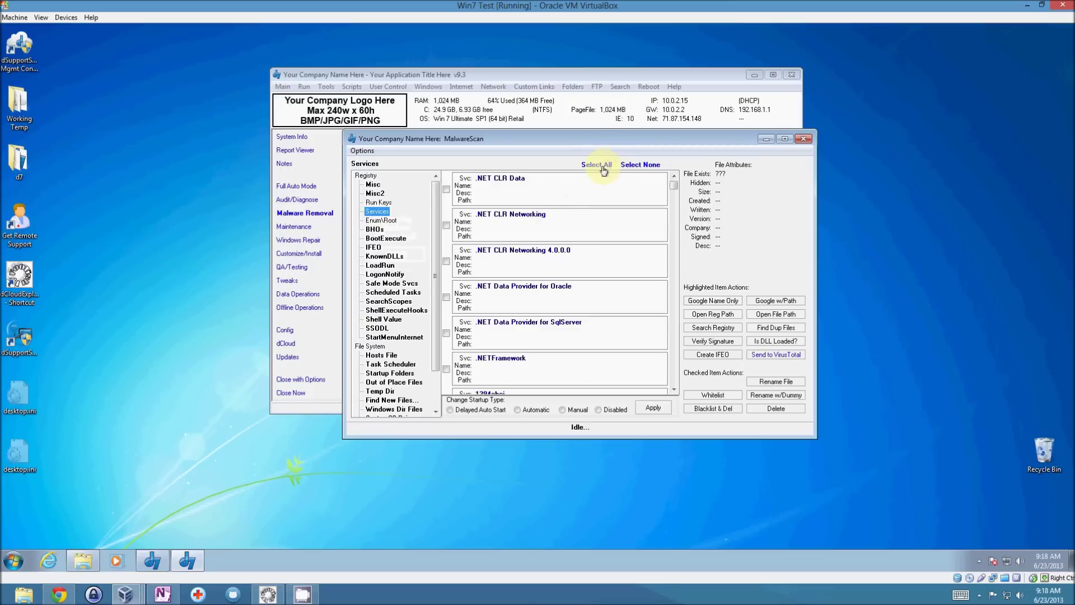
{"action": "left_click", "coordinate": [710, 394]}
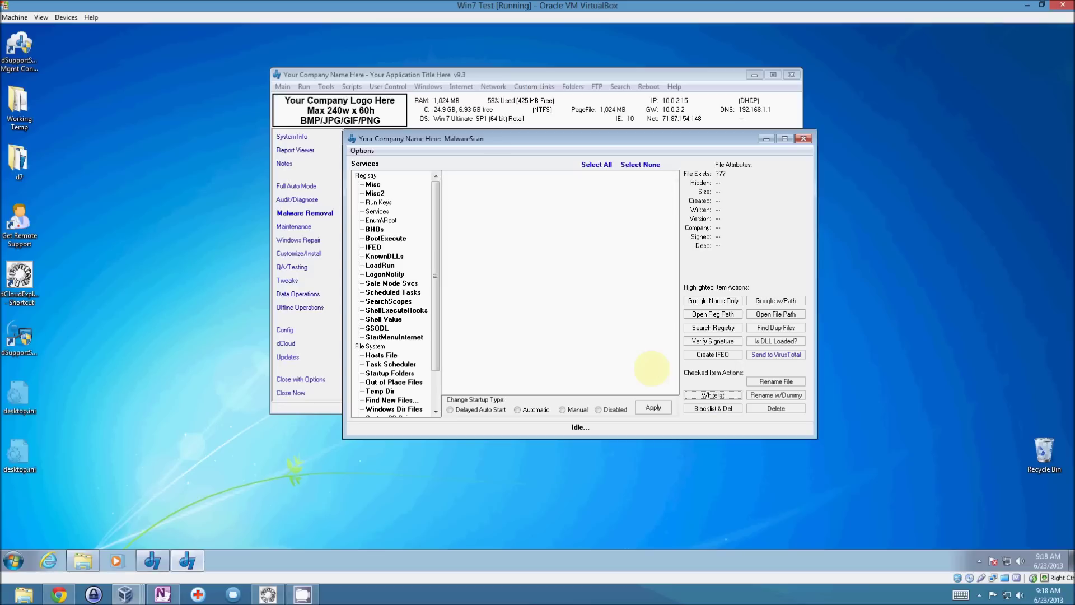
{"action": "left_click", "coordinate": [380, 230]}
{"action": "left_click", "coordinate": [386, 239]}
{"action": "left_click", "coordinate": [380, 249]}
Scan the KnownDLLs node and whitelist all of its entries
{"action": "left_click", "coordinate": [386, 258]}
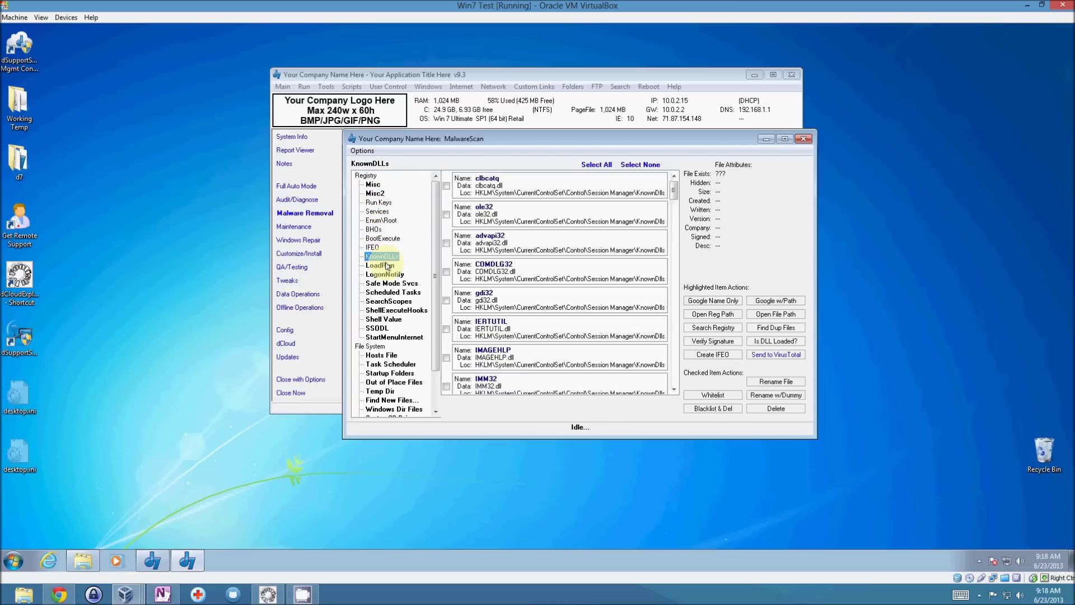
{"action": "left_click", "coordinate": [600, 165]}
{"action": "left_click", "coordinate": [710, 397]}
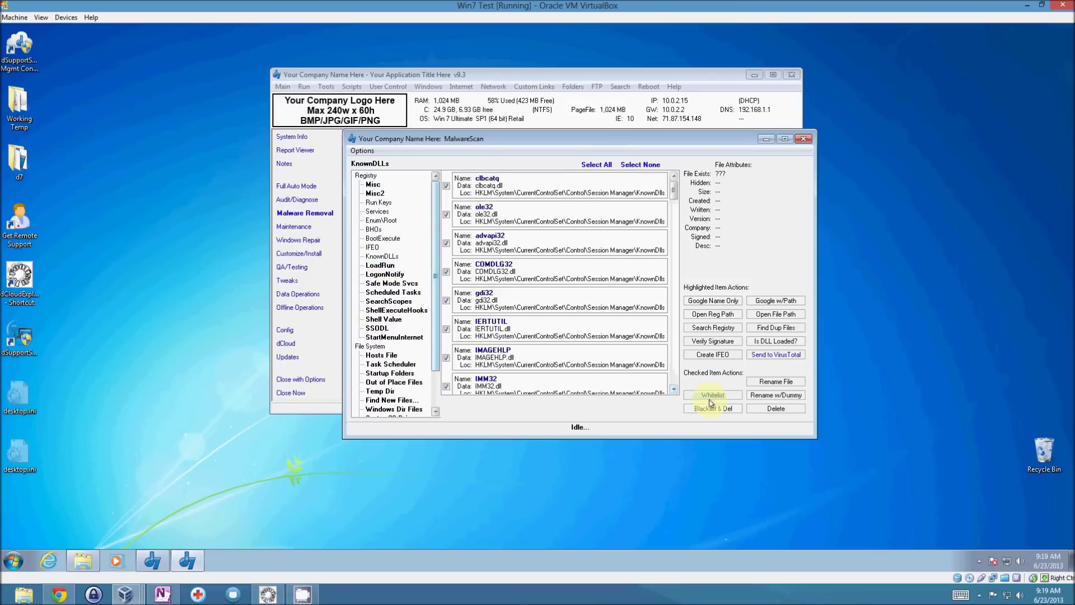
Scan the LoadRun, LogonNotify and Safe Mode Svcs nodes, and whitelist every Safe Mode Svcs entry
{"action": "left_click", "coordinate": [389, 267]}
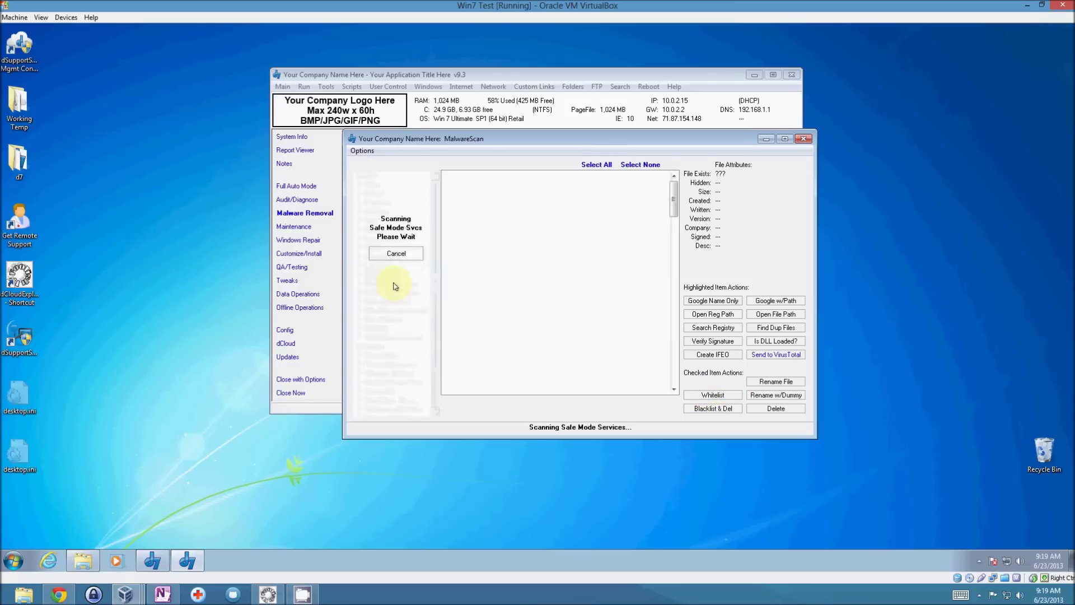
{"action": "left_click", "coordinate": [394, 284]}
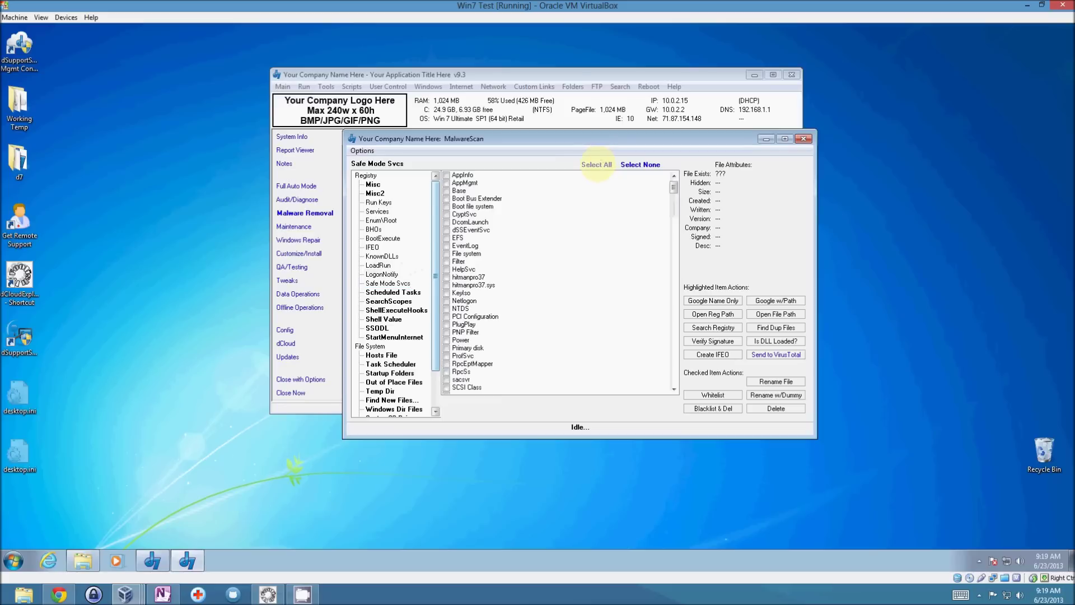
{"action": "left_click", "coordinate": [596, 165]}
{"action": "left_click", "coordinate": [712, 396]}
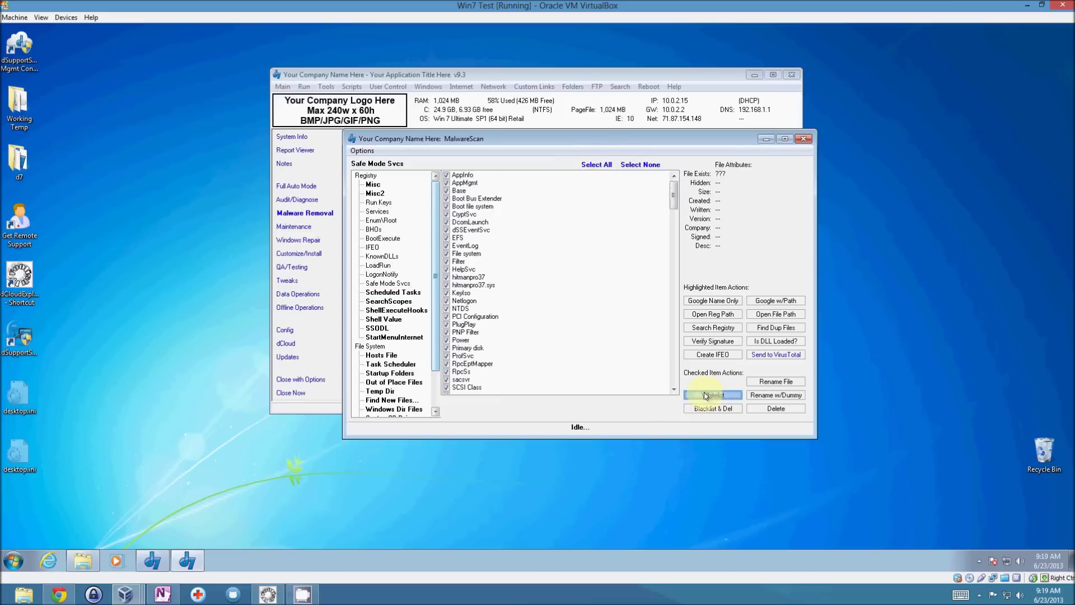
{"action": "left_click", "coordinate": [401, 292]}
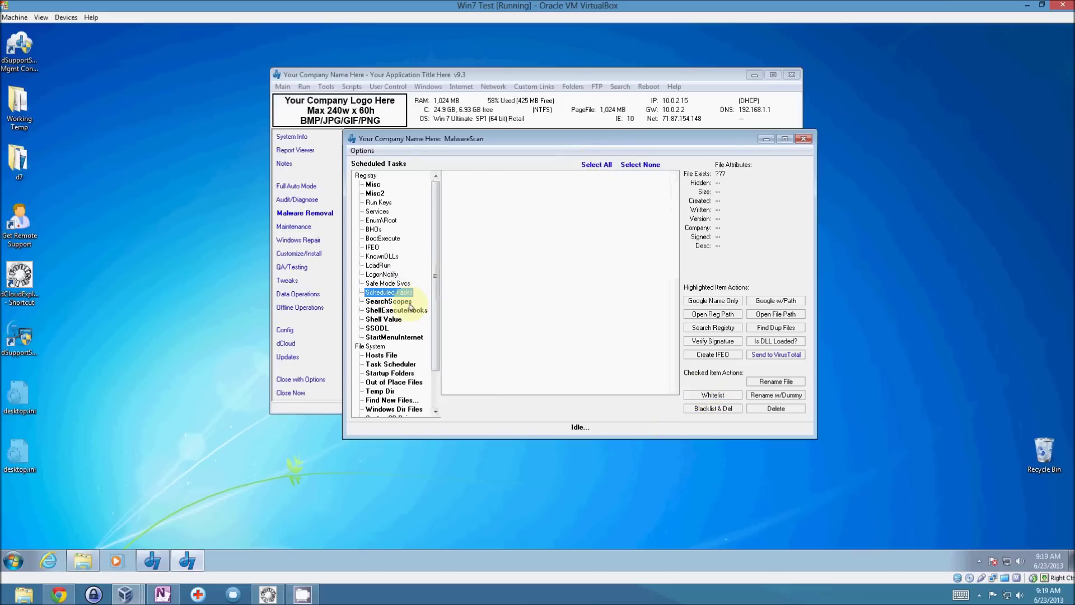
{"action": "left_click", "coordinate": [406, 302]}
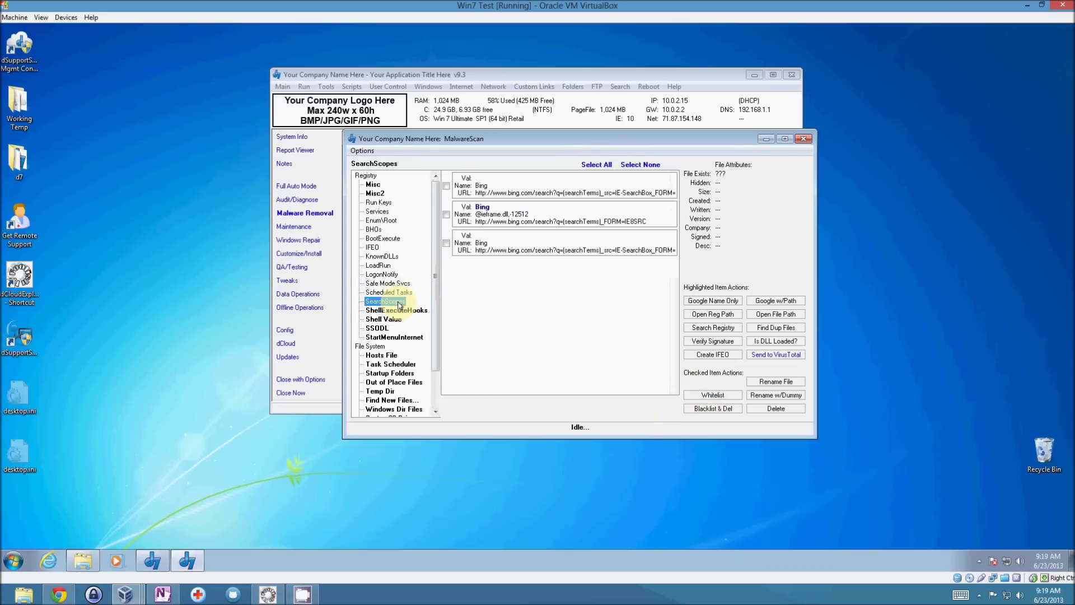
{"action": "left_click", "coordinate": [447, 214]}
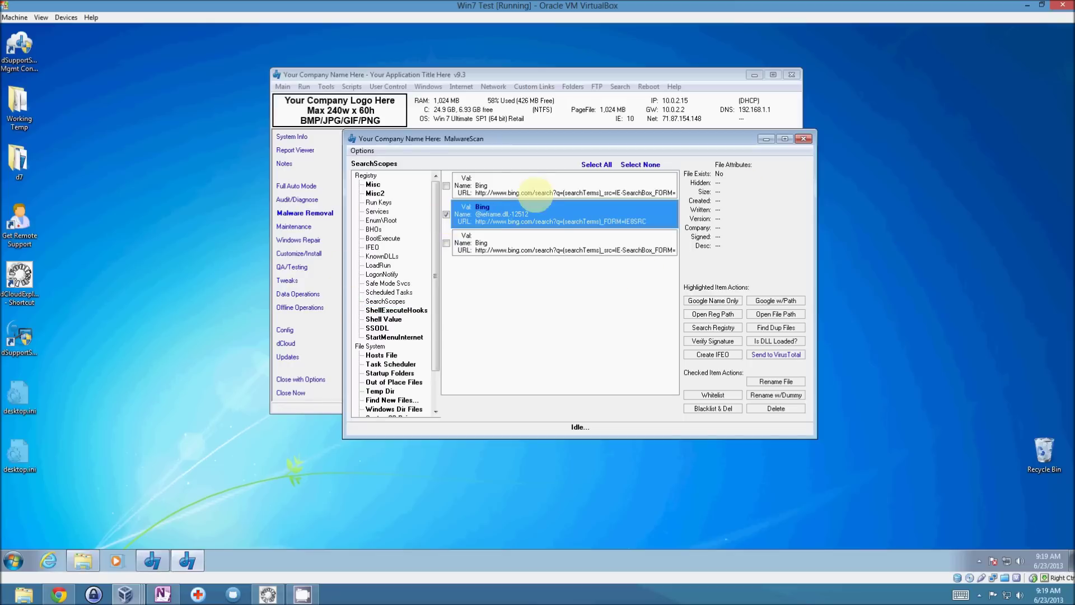
{"action": "left_click", "coordinate": [713, 395]}
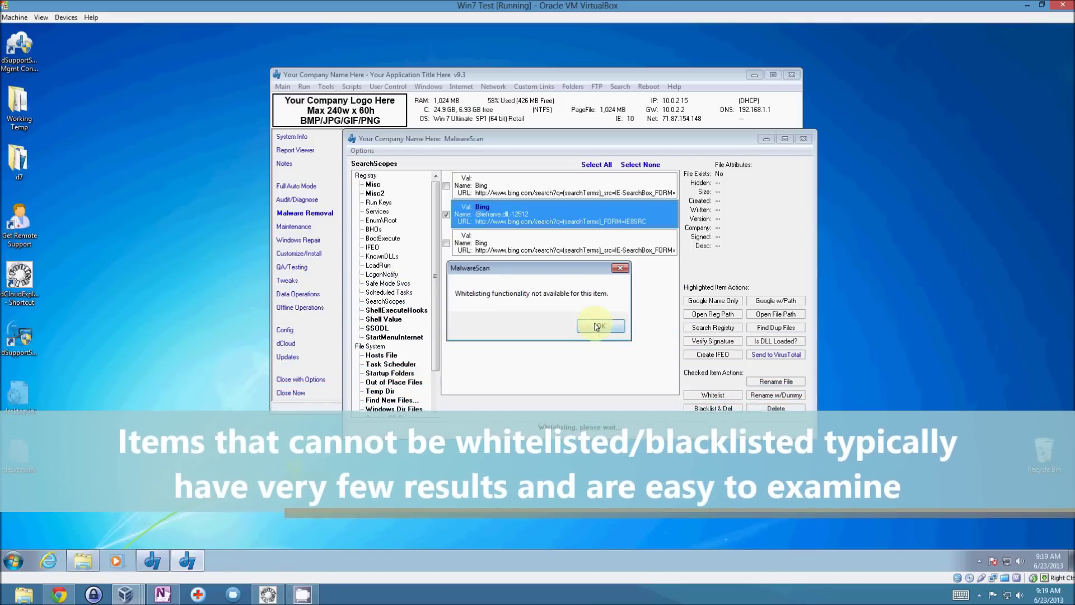
{"action": "left_click", "coordinate": [597, 327]}
{"action": "left_click", "coordinate": [446, 215]}
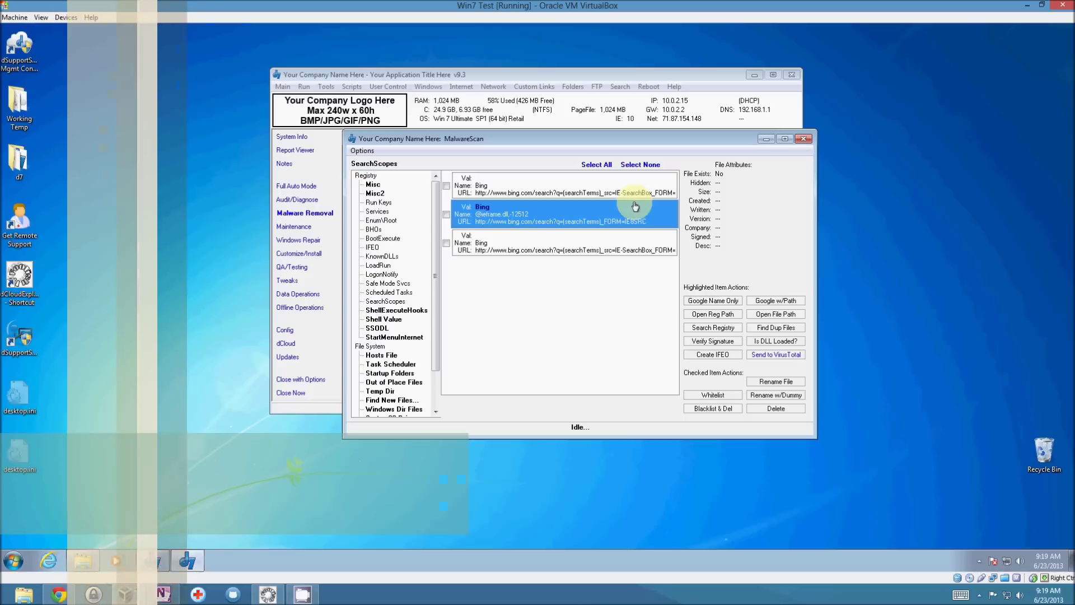
{"action": "left_click", "coordinate": [537, 186]}
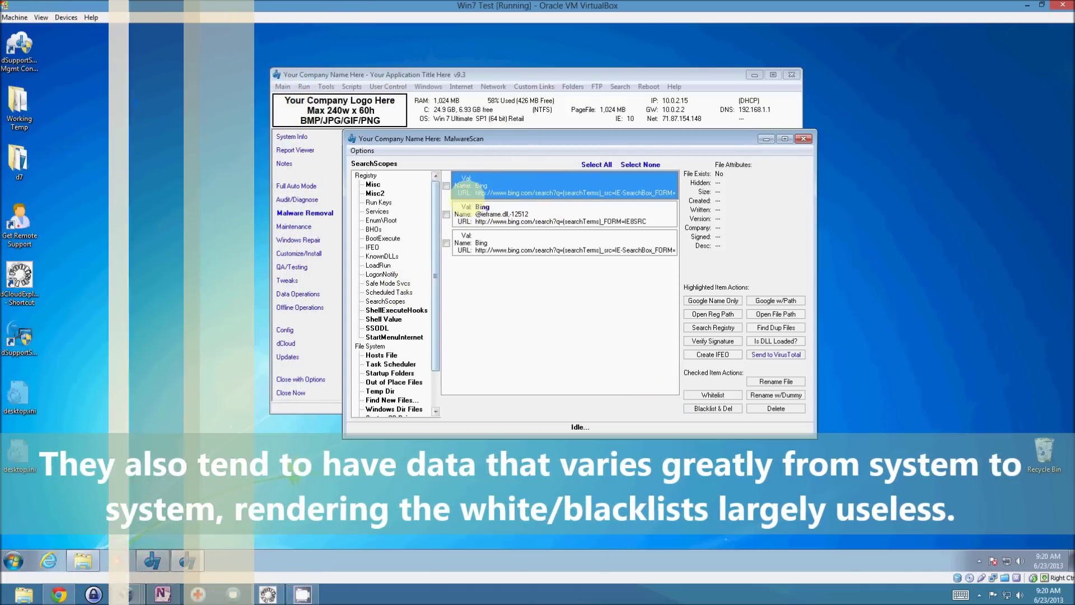
Scan the ShellExecuteHooks, Shell Value and SSODL nodes, whitelist the WebCheck entry, and rescan SSODL
{"action": "left_click", "coordinate": [389, 311]}
{"action": "left_click", "coordinate": [384, 319]}
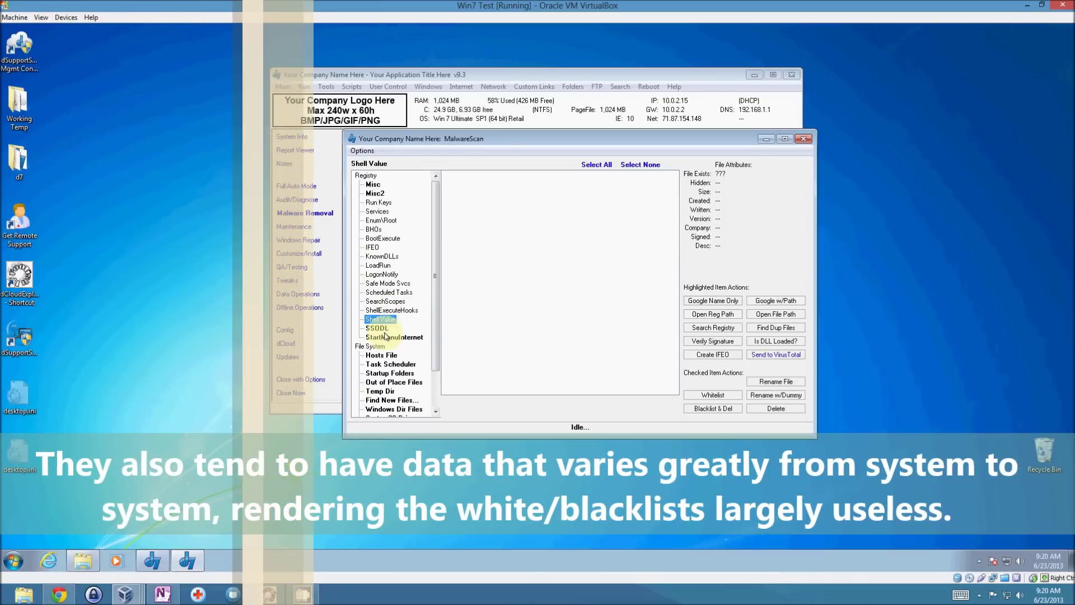
{"action": "left_click", "coordinate": [382, 328]}
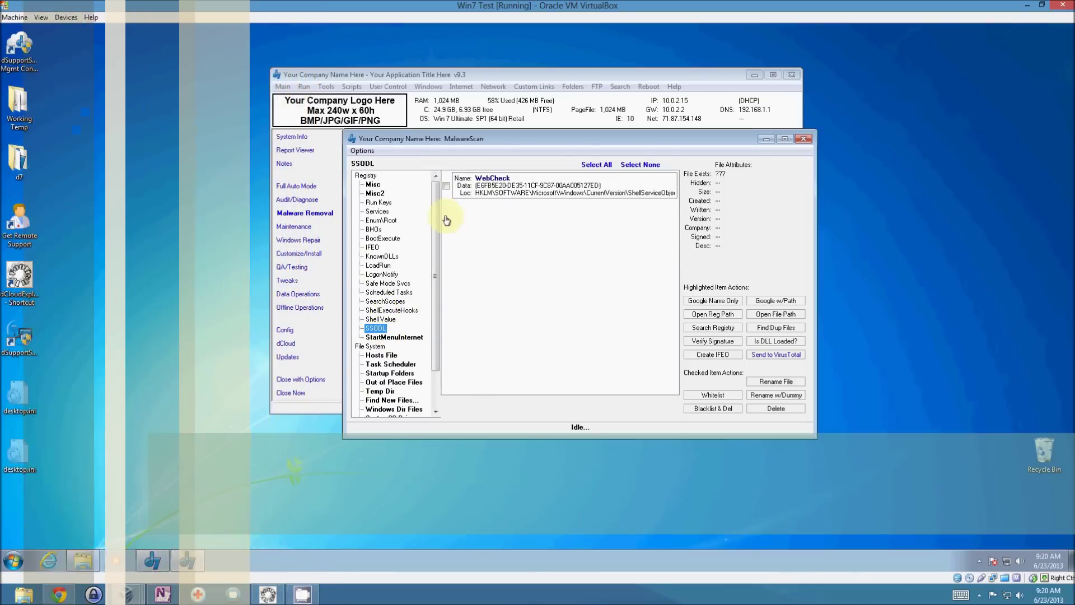
{"action": "left_click", "coordinate": [447, 186]}
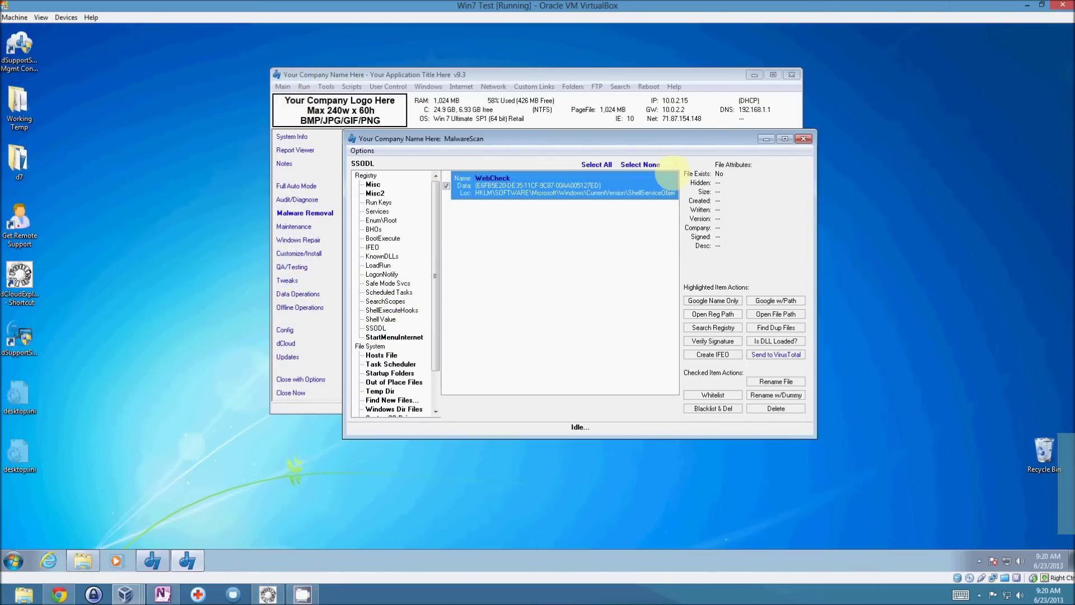
{"action": "left_click", "coordinate": [707, 396]}
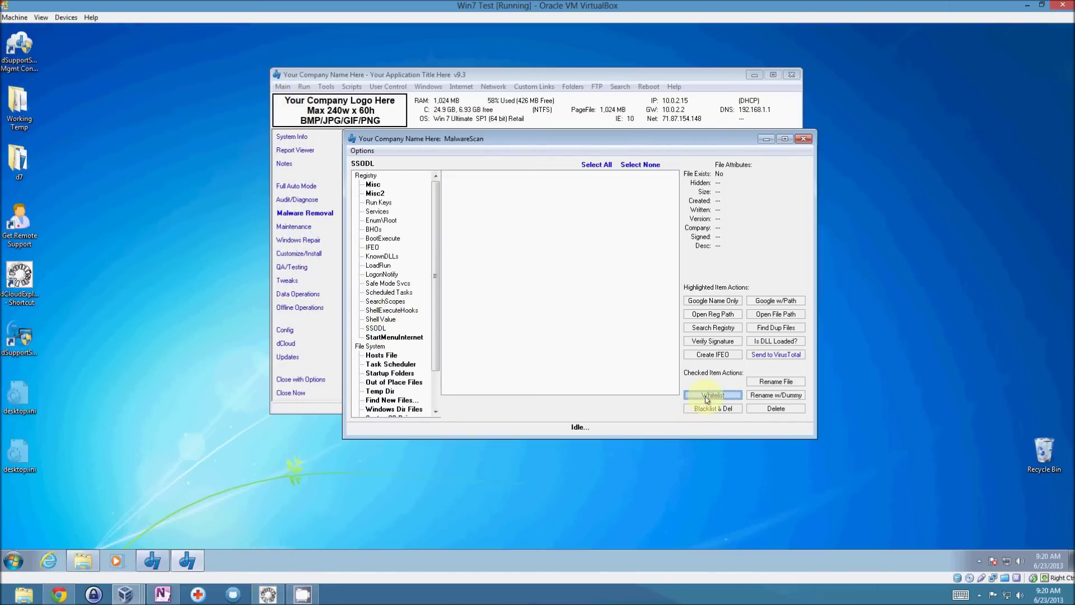
{"action": "left_click", "coordinate": [381, 330]}
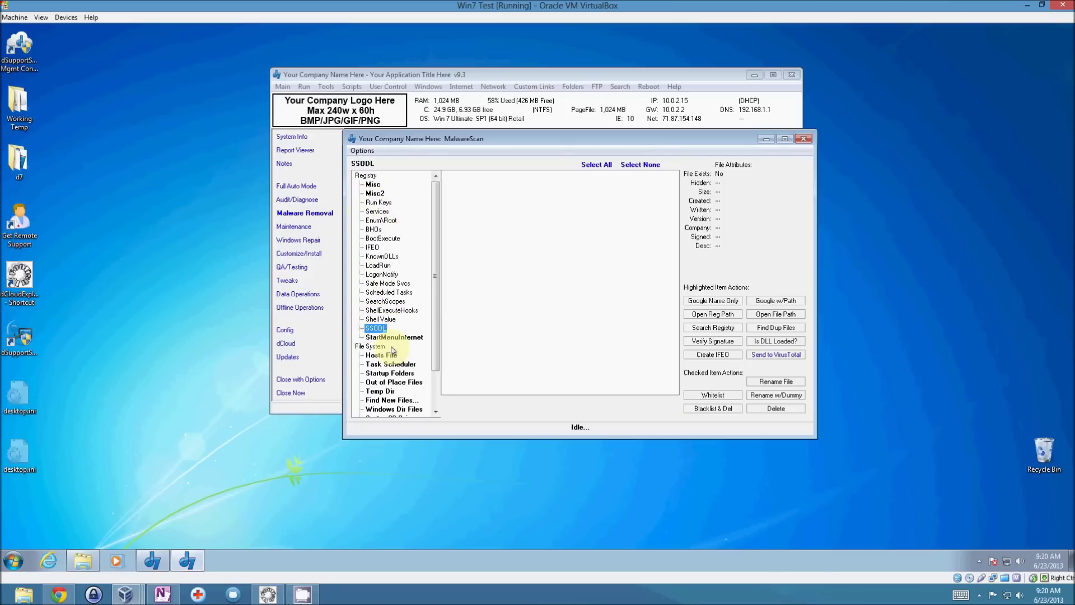
Scan the StartMenuInternet node and try to whitelist both iexplore.exe entries, leaving them unchecked
{"action": "left_click", "coordinate": [393, 337]}
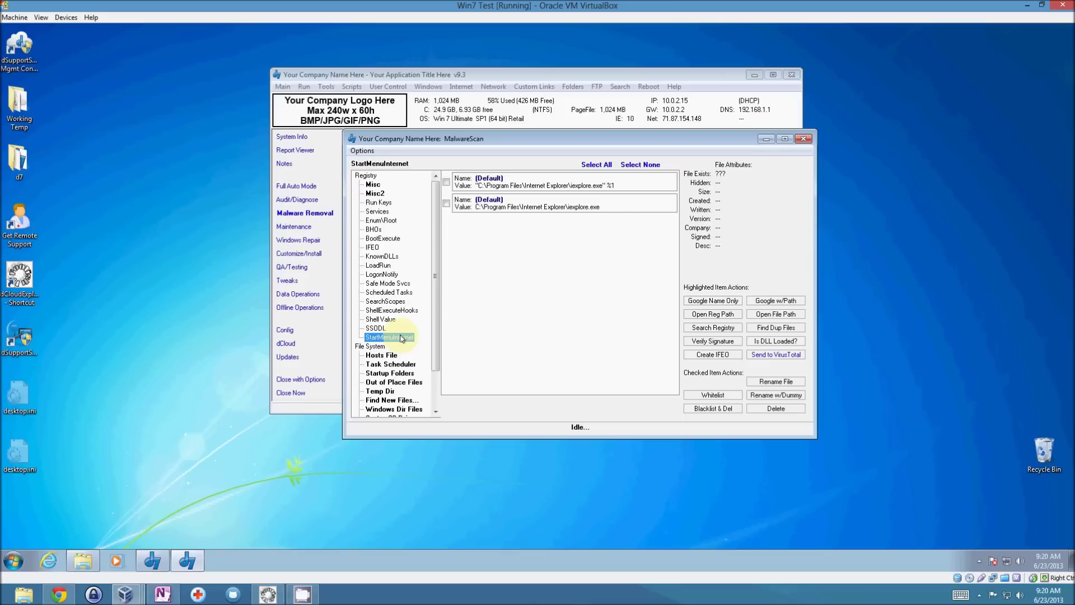
{"action": "left_click", "coordinate": [446, 181]}
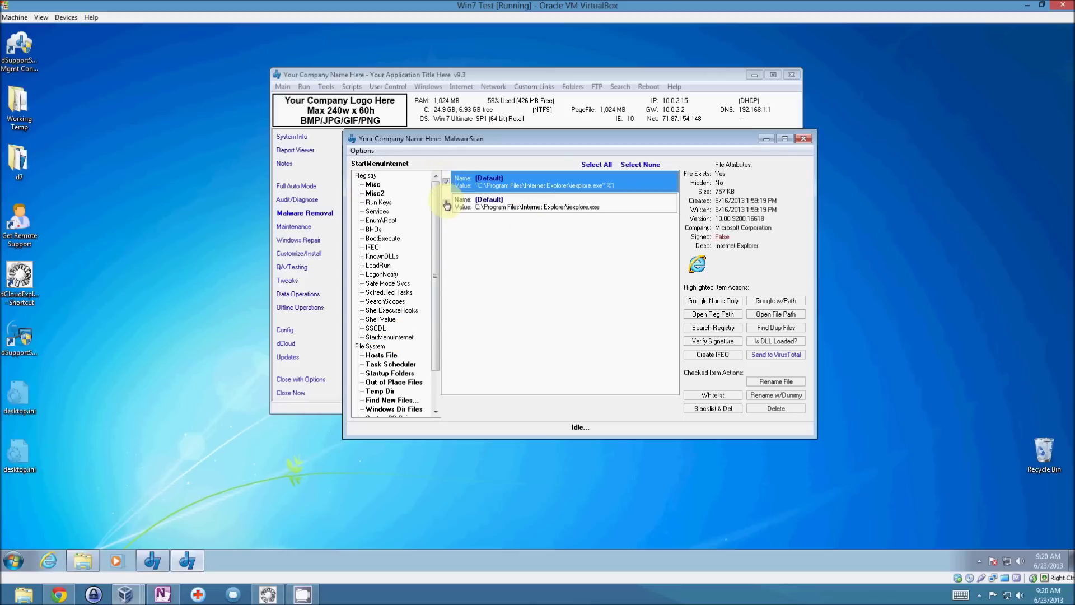
{"action": "left_click", "coordinate": [446, 202]}
{"action": "left_click", "coordinate": [703, 395]}
{"action": "left_click", "coordinate": [614, 322]}
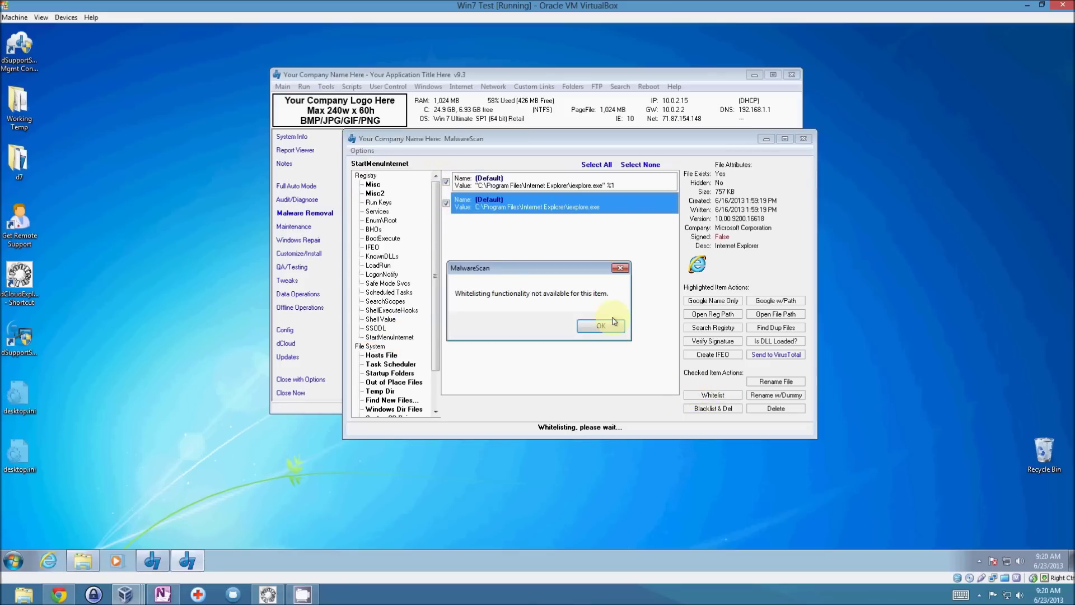
{"action": "left_click", "coordinate": [446, 202]}
{"action": "left_click", "coordinate": [446, 181]}
Rescan the StartMenuInternet node and look at the Windows Start menu's pinned program area before returning to MalwareScan
{"action": "left_click", "coordinate": [394, 338]}
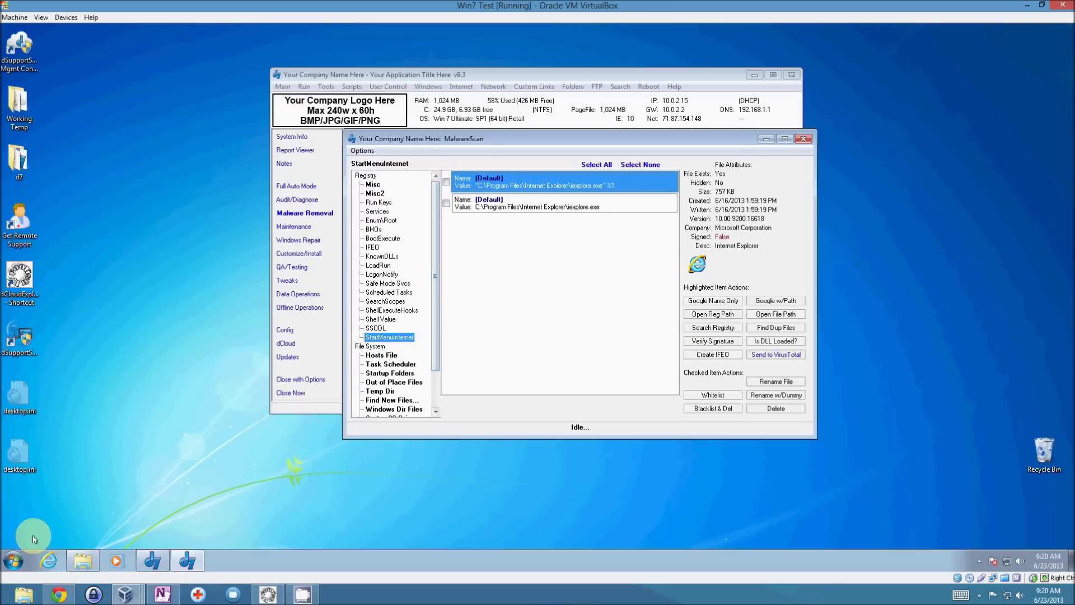
{"action": "left_click", "coordinate": [13, 560]}
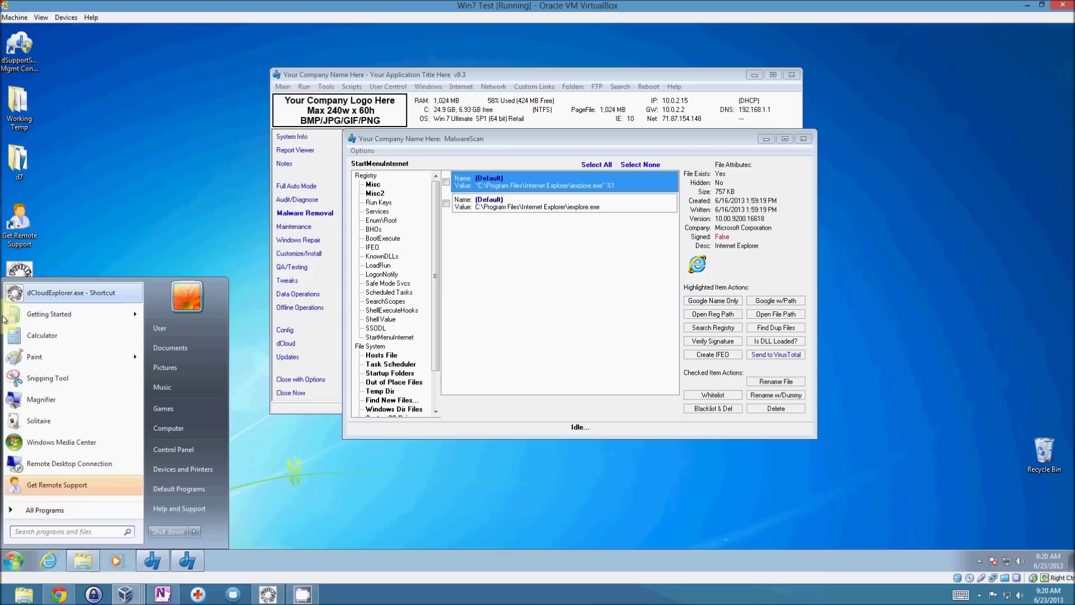
{"action": "left_click", "coordinate": [500, 140]}
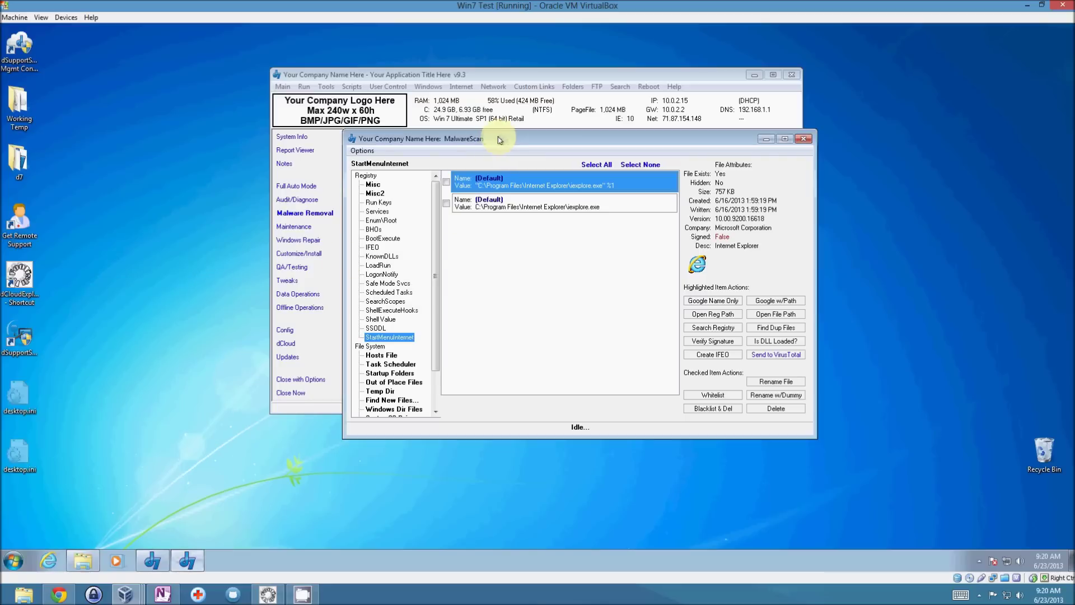
Scan the Hosts File, Task Scheduler, Startup Folders and Out of Place Files nodes, and whitelist all Windows Dir Files entries
{"action": "left_click_drag", "start_coordinate": [437, 351], "coordinate": [437, 387]}
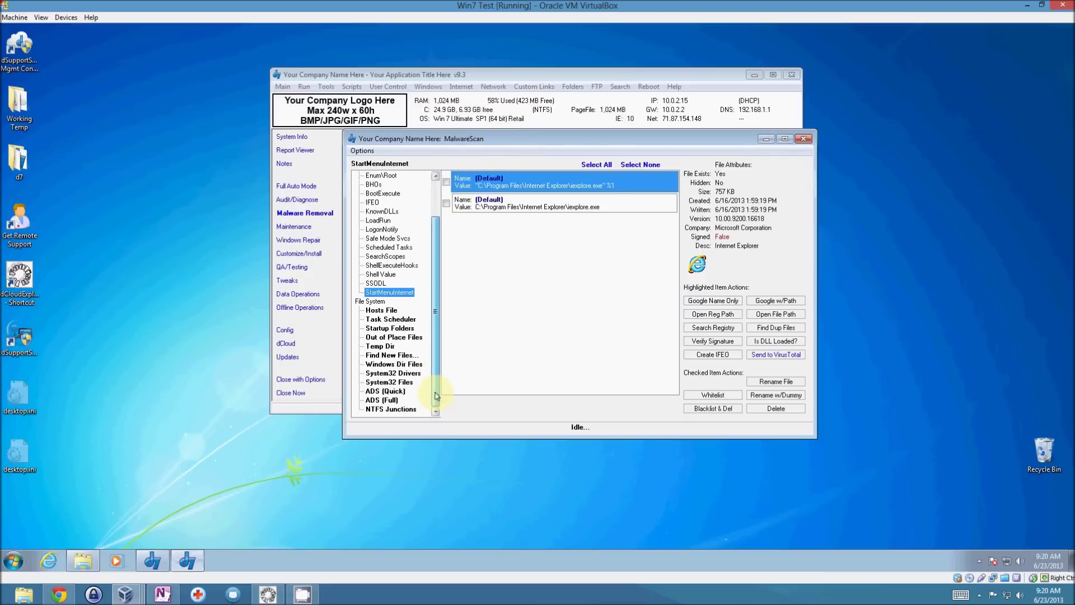
{"action": "left_click", "coordinate": [392, 311]}
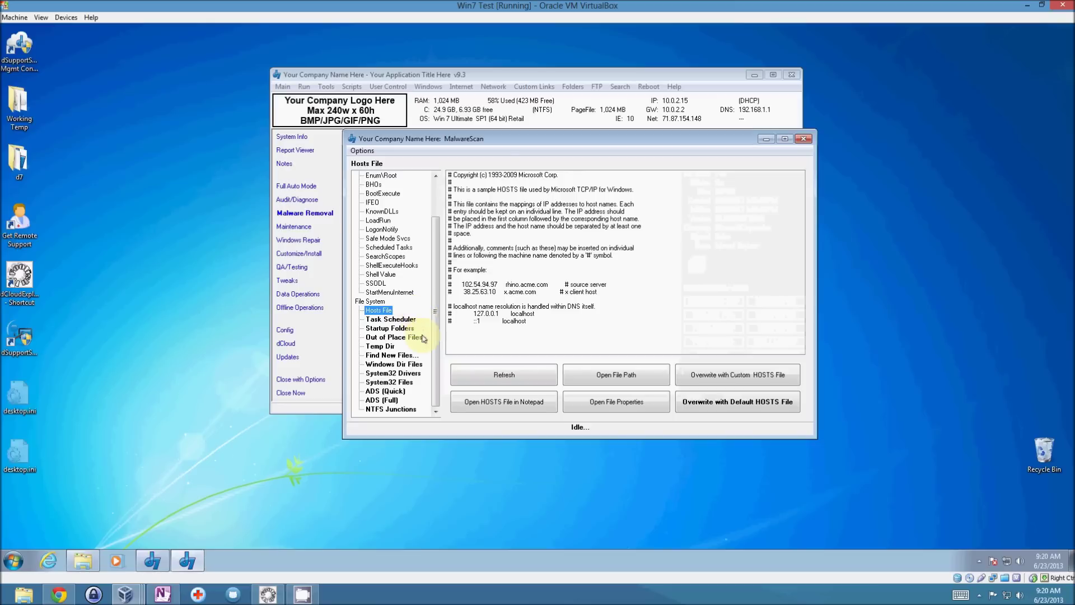
{"action": "left_click", "coordinate": [400, 321]}
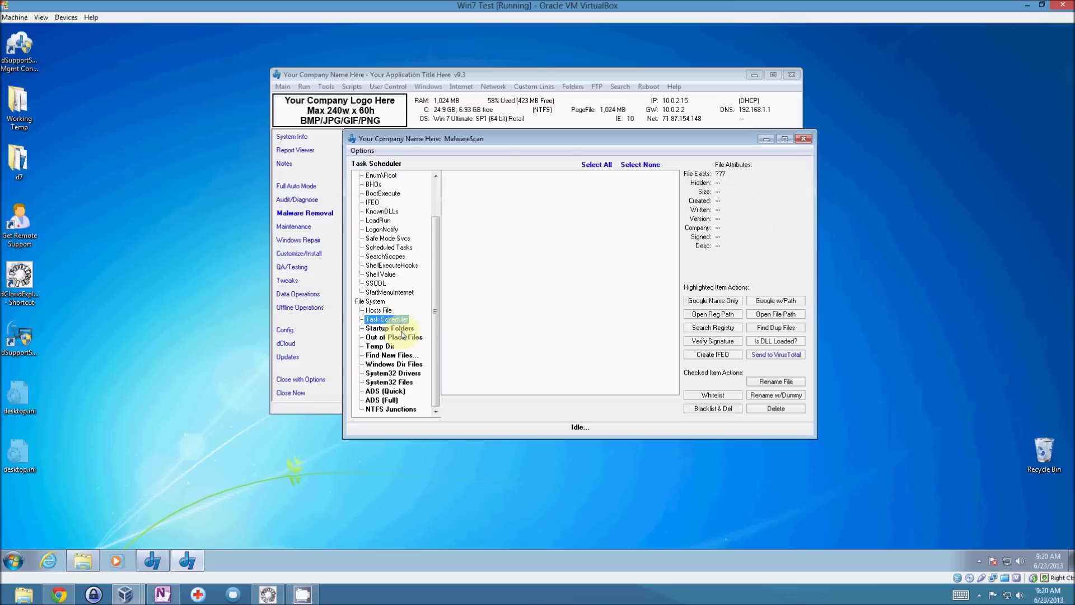
{"action": "left_click", "coordinate": [401, 331]}
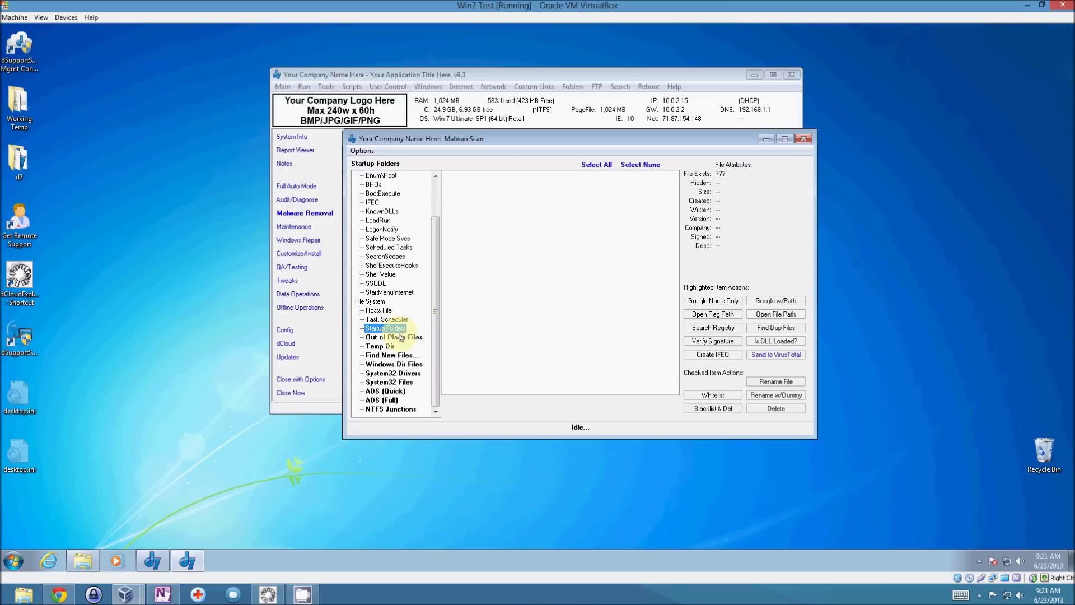
{"action": "left_click", "coordinate": [401, 337]}
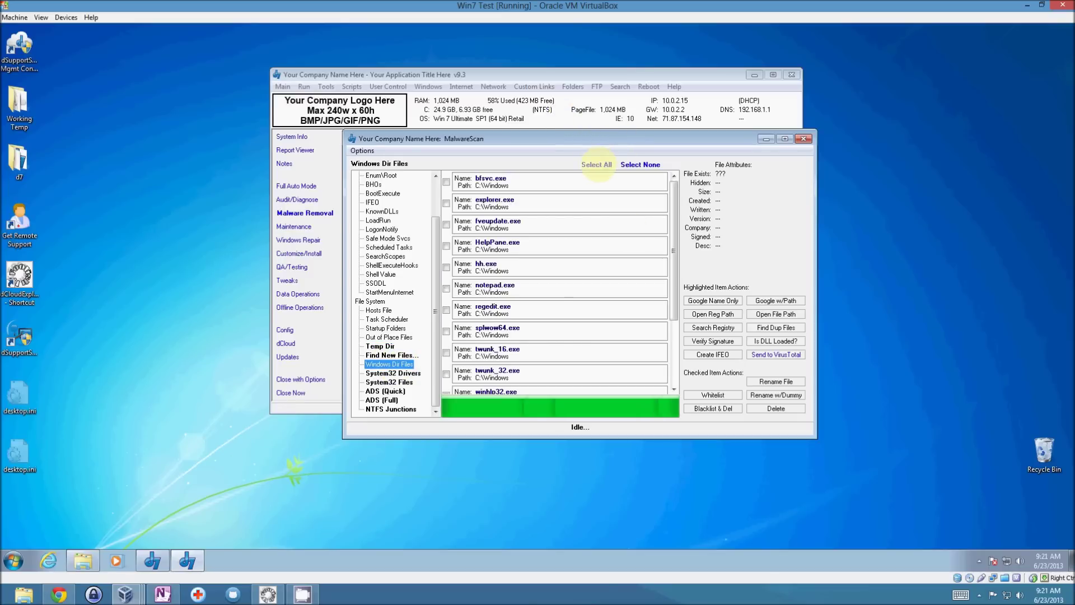
{"action": "left_click", "coordinate": [714, 394]}
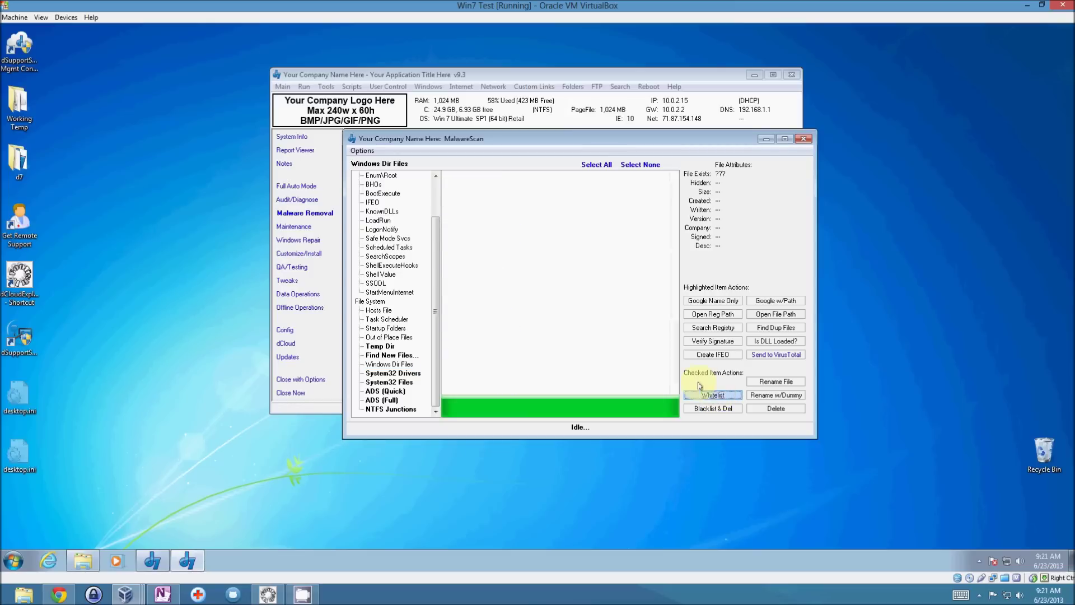
Scan the System32 Drivers node and whitelist all its entries, and scan the System32 Files node
{"action": "left_click", "coordinate": [403, 372]}
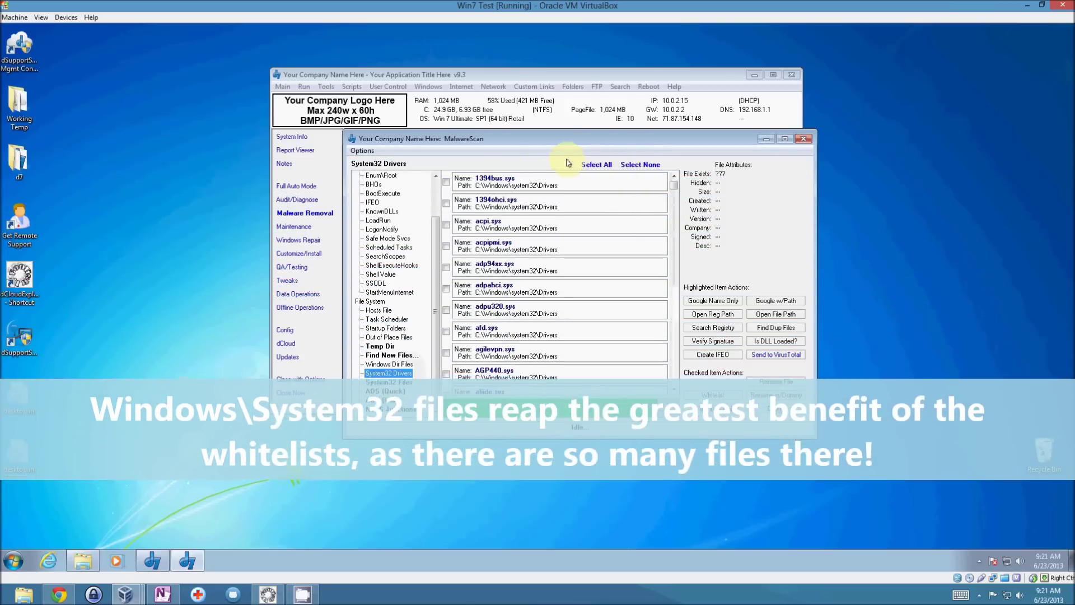
{"action": "left_click", "coordinate": [597, 164]}
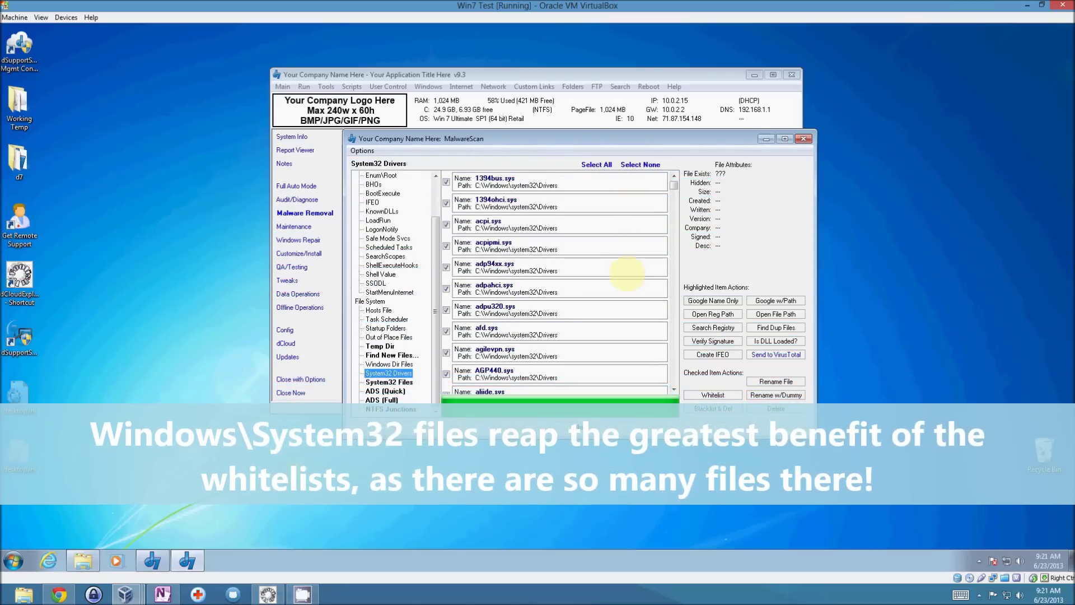
{"action": "left_click", "coordinate": [701, 394]}
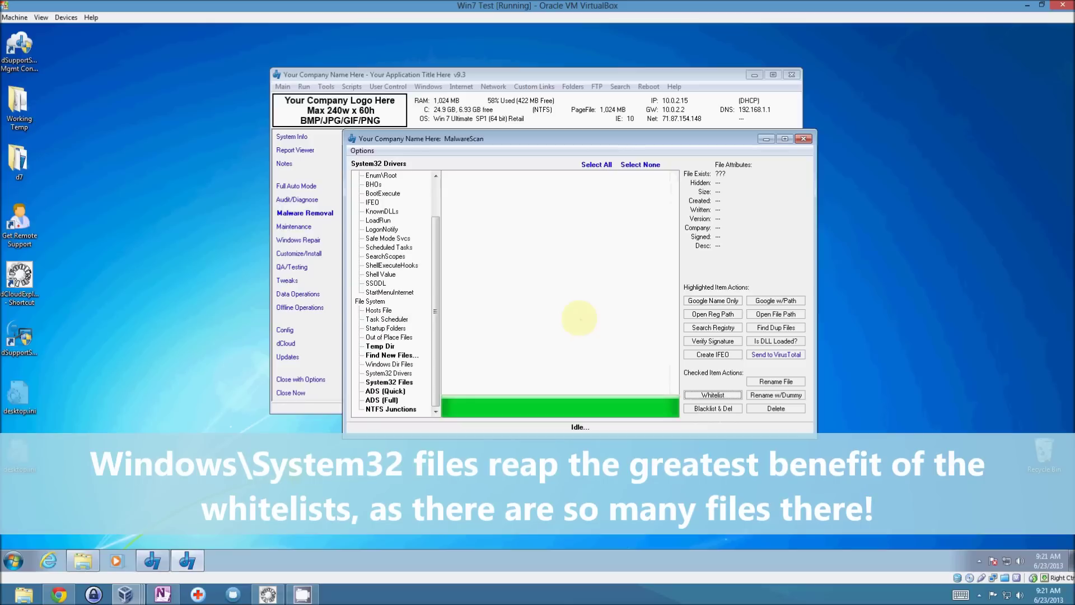
{"action": "left_click", "coordinate": [406, 382]}
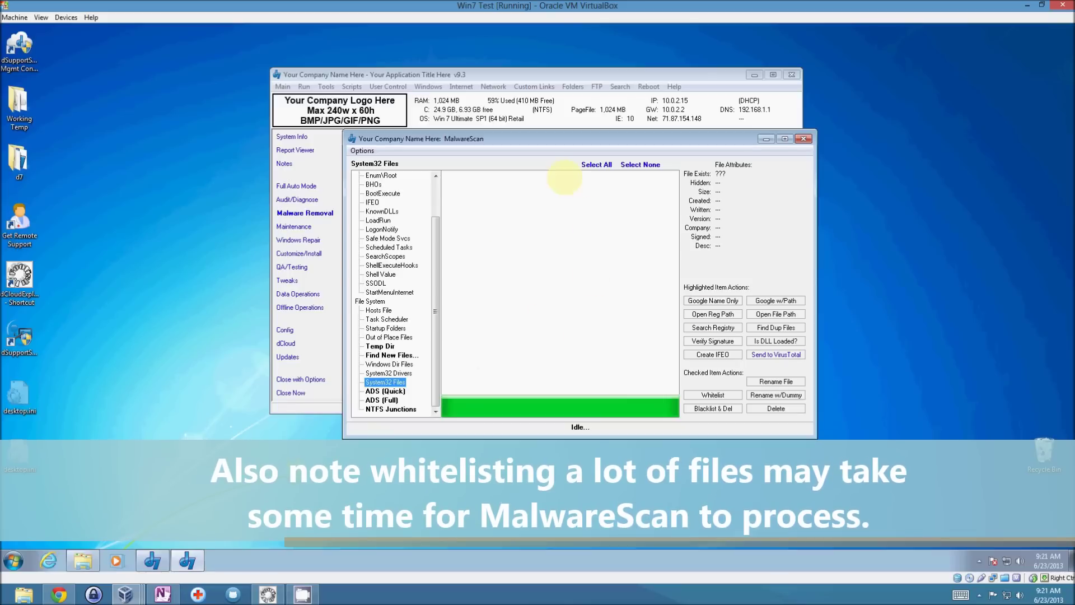
{"action": "left_click_drag", "start_coordinate": [731, 137], "coordinate": [727, 120]}
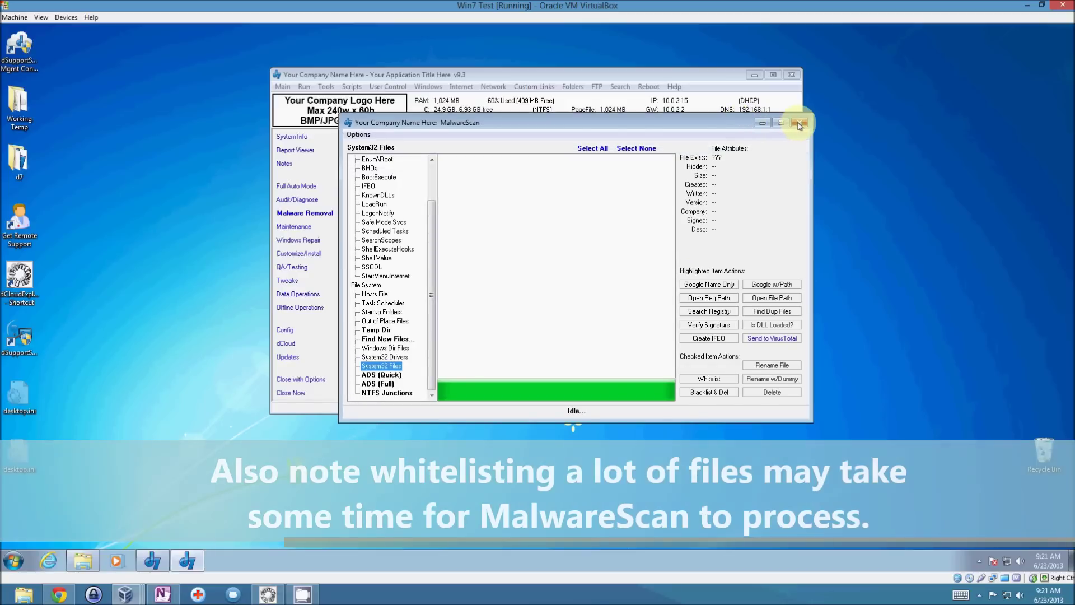
Close MalwareScan and view the details of the Pre-MalwareScan, MalwareScan and MalwareScan (v5 PR) items in the Pre-Removal list
{"action": "left_click", "coordinate": [799, 123]}
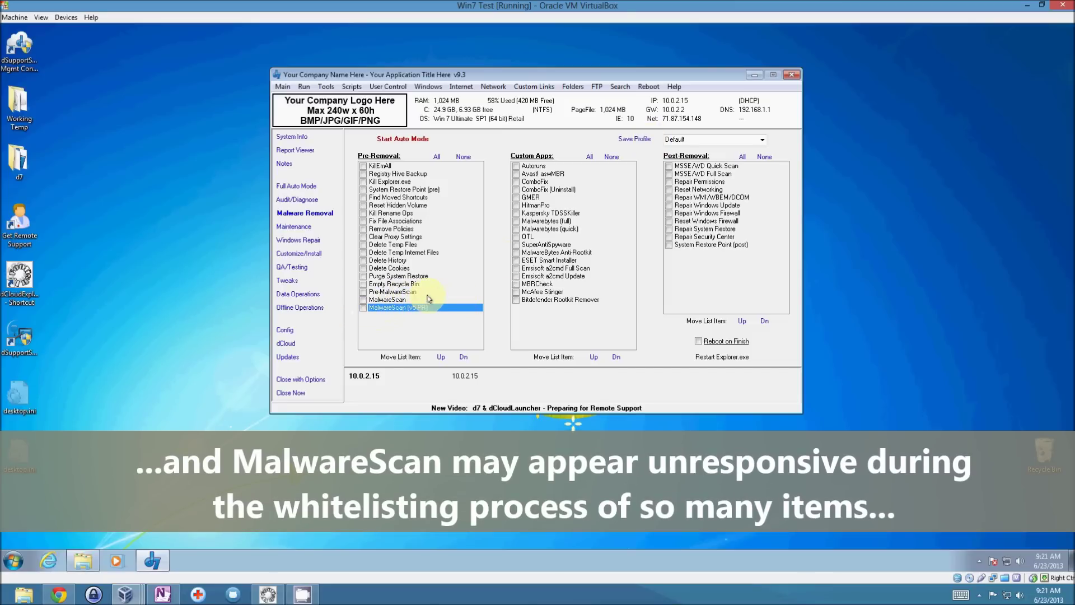
{"action": "left_click", "coordinate": [406, 291]}
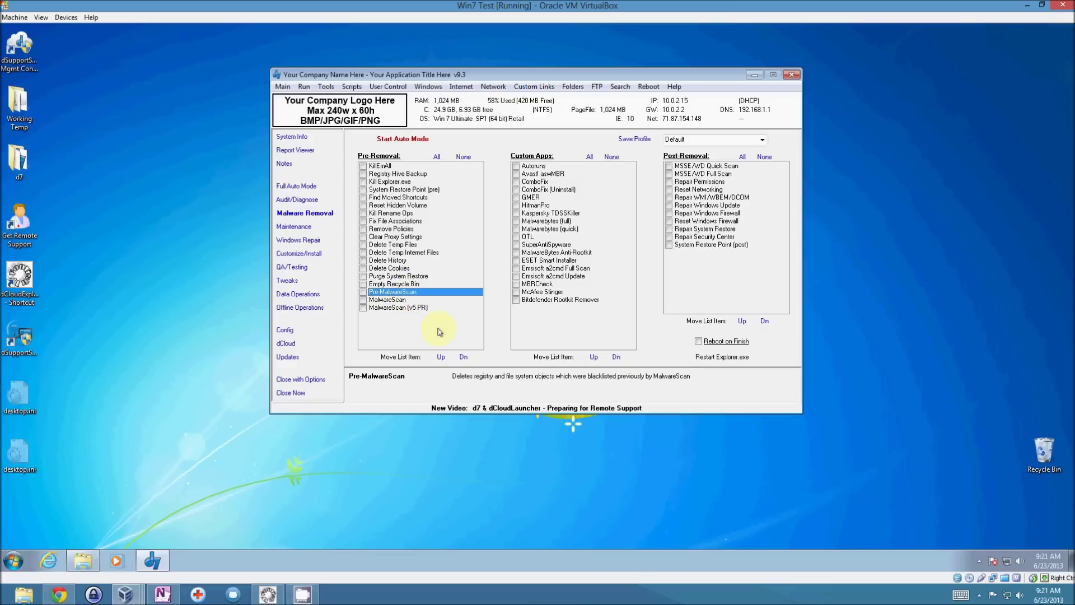
{"action": "left_click", "coordinate": [427, 300]}
{"action": "left_click", "coordinate": [435, 307]}
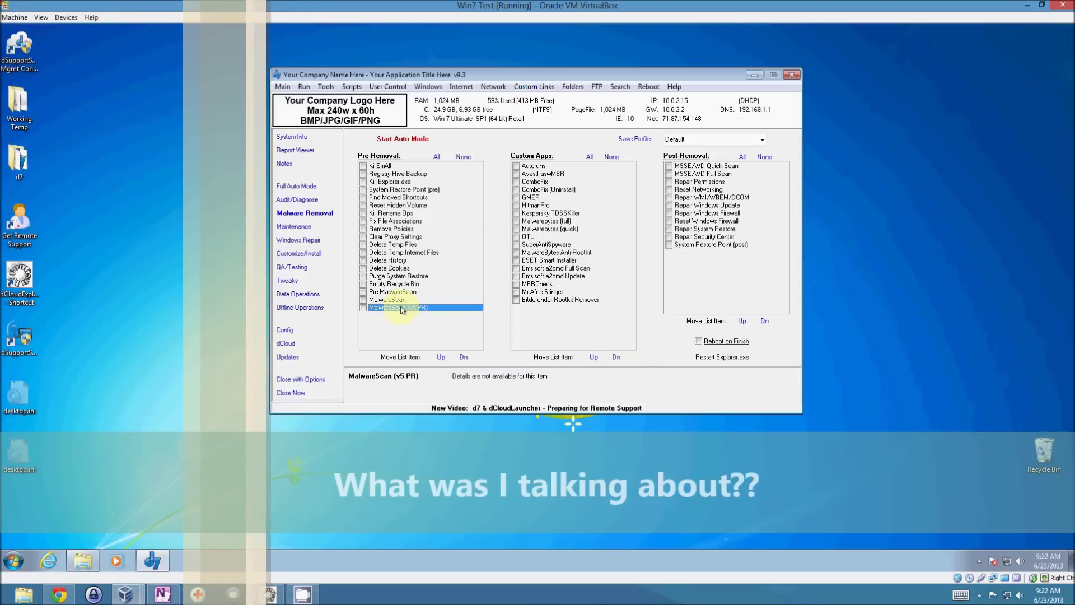
Reopen MalwareScan (v5 PR), rescan the Windows Dir Files and System32 Drivers nodes to check the whitelisting, and close the scanner
{"action": "double_click", "coordinate": [405, 308]}
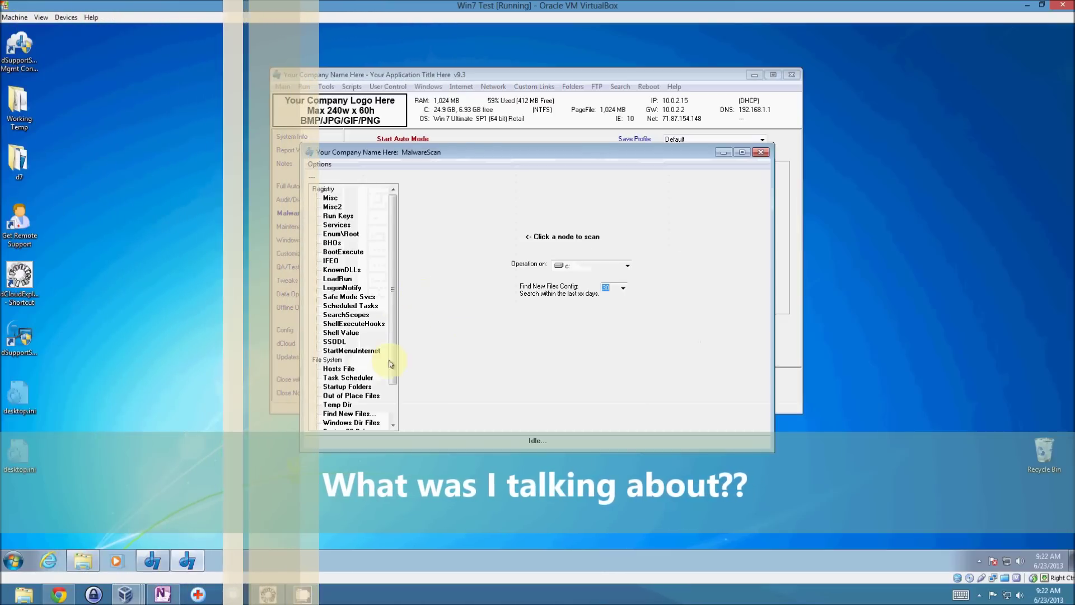
{"action": "scroll", "coordinate": [390, 364], "scroll_direction": "down", "scroll_amount": 2}
{"action": "left_click", "coordinate": [367, 378]}
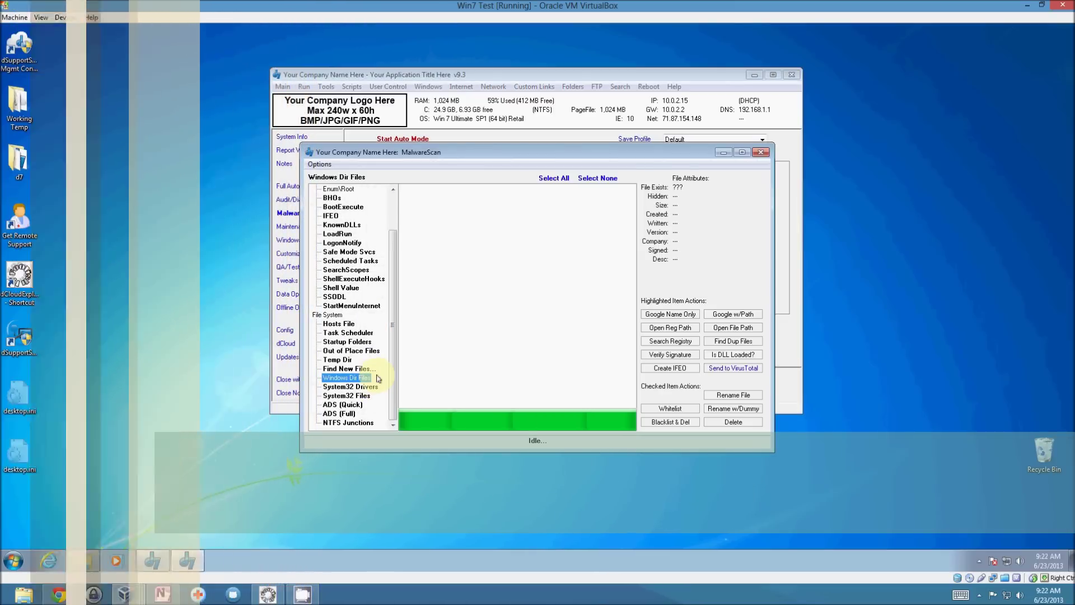
{"action": "left_click", "coordinate": [364, 386]}
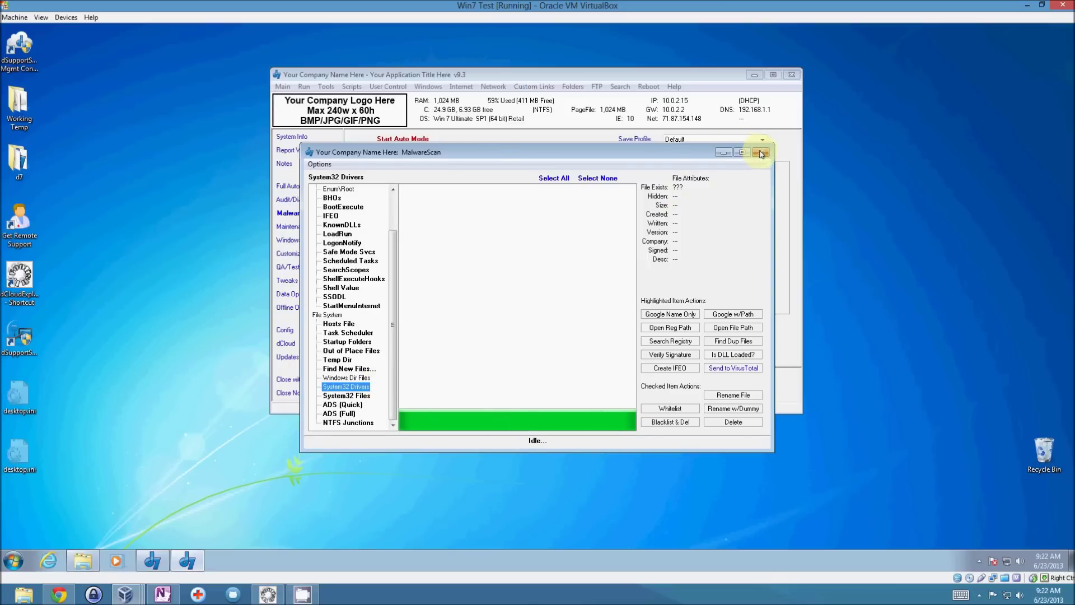
{"action": "left_click", "coordinate": [761, 153]}
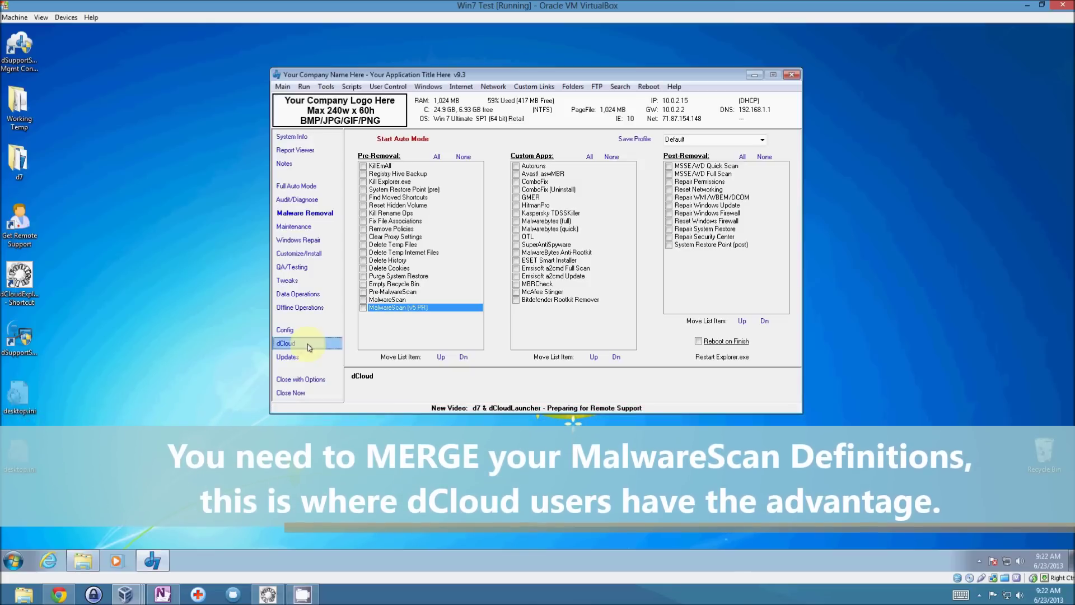
Merge the MalwareScan definitions with dCloud, check the last merge date, and close the dCloud window
{"action": "left_click", "coordinate": [308, 345]}
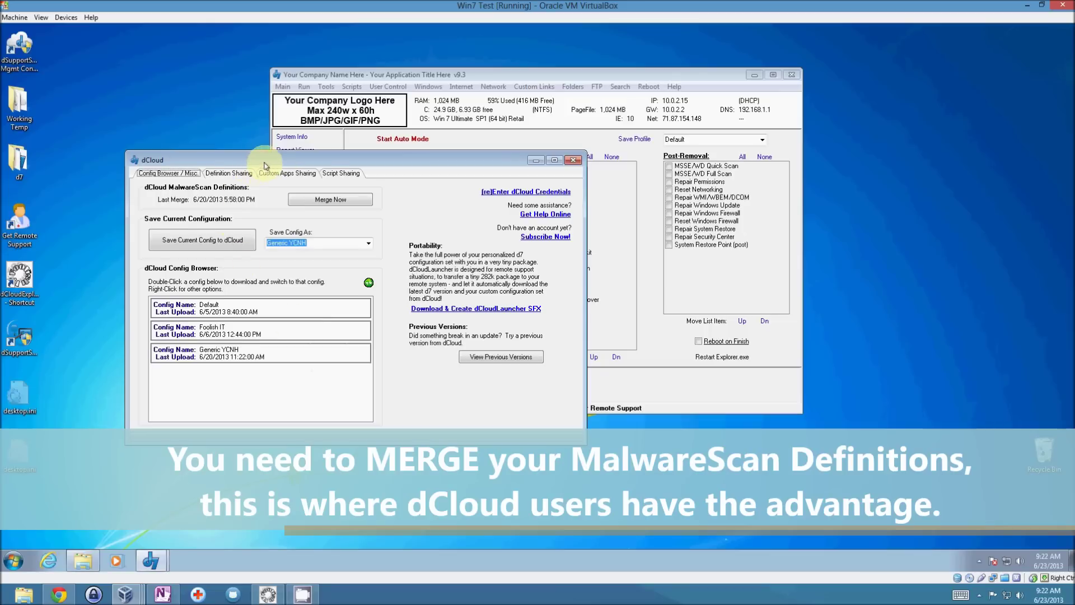
{"action": "left_click_drag", "start_coordinate": [265, 164], "coordinate": [276, 150]}
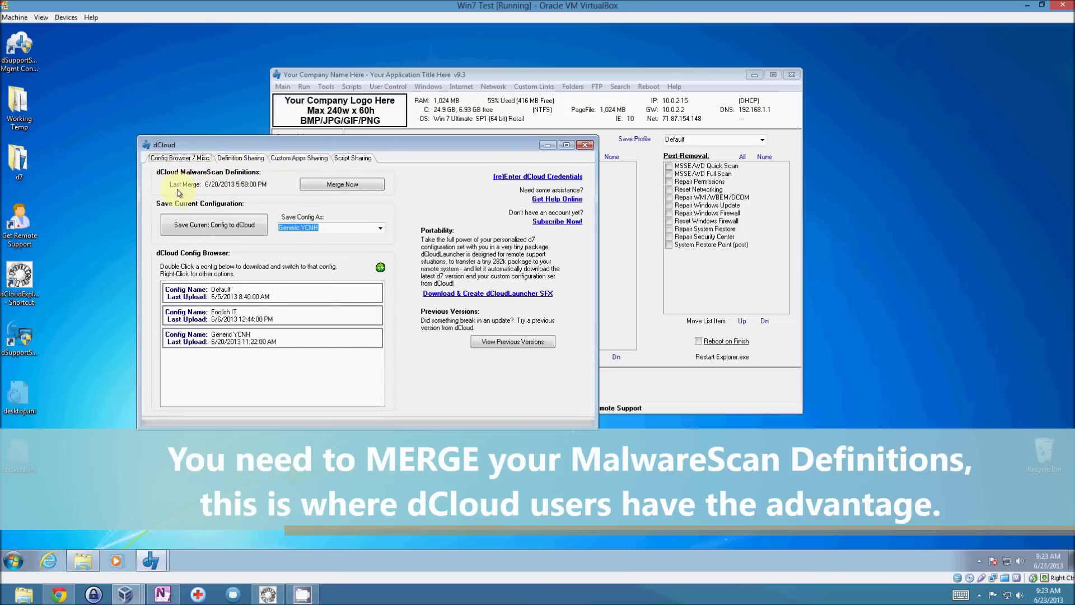
{"action": "mouse_move", "coordinate": [178, 193]}
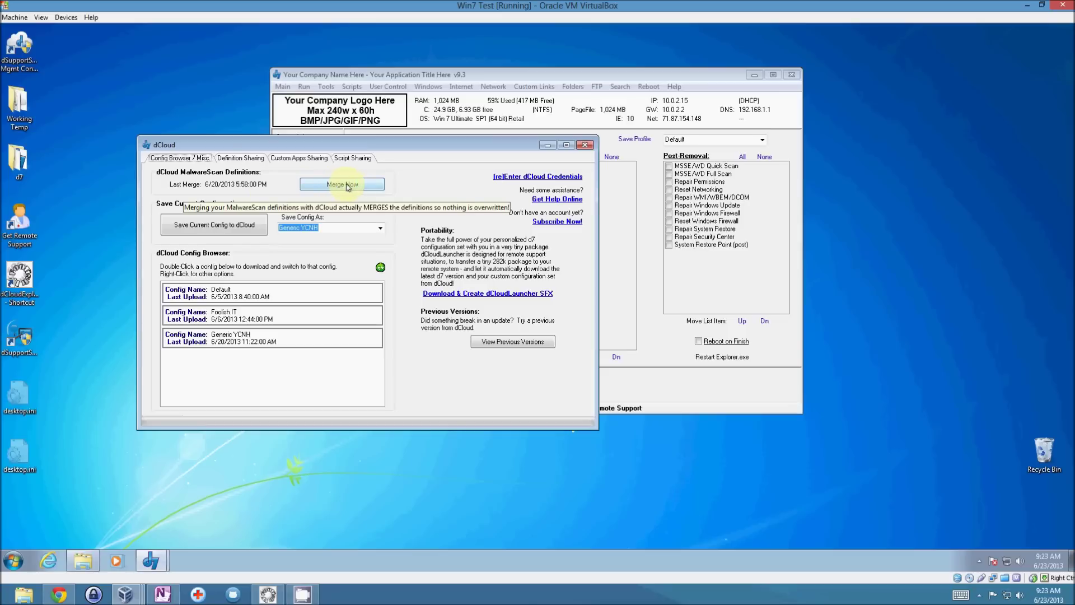
{"action": "left_click", "coordinate": [347, 185]}
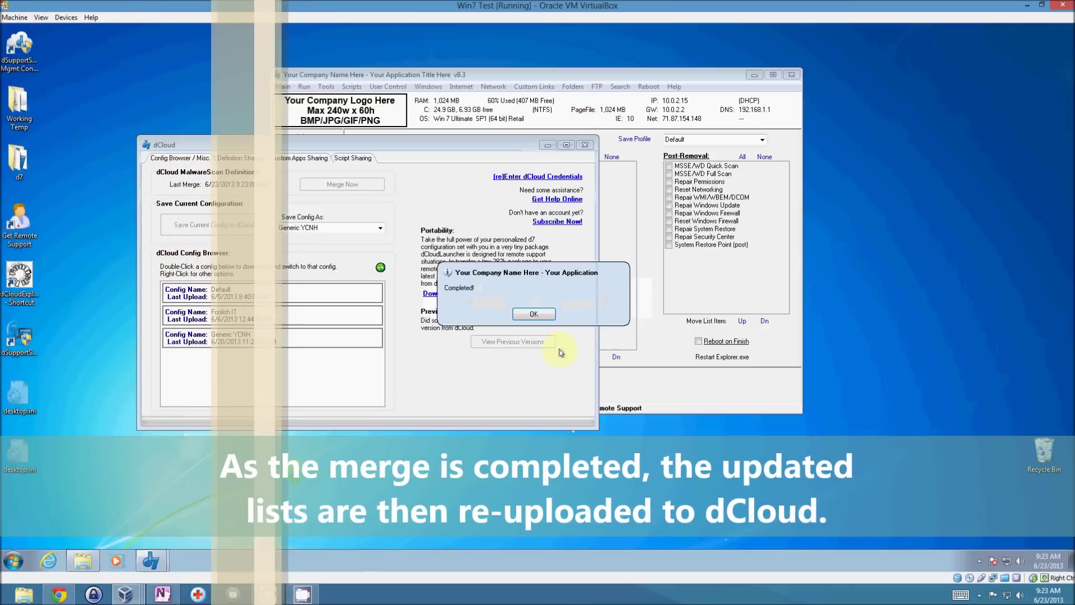
{"action": "left_click", "coordinate": [548, 312]}
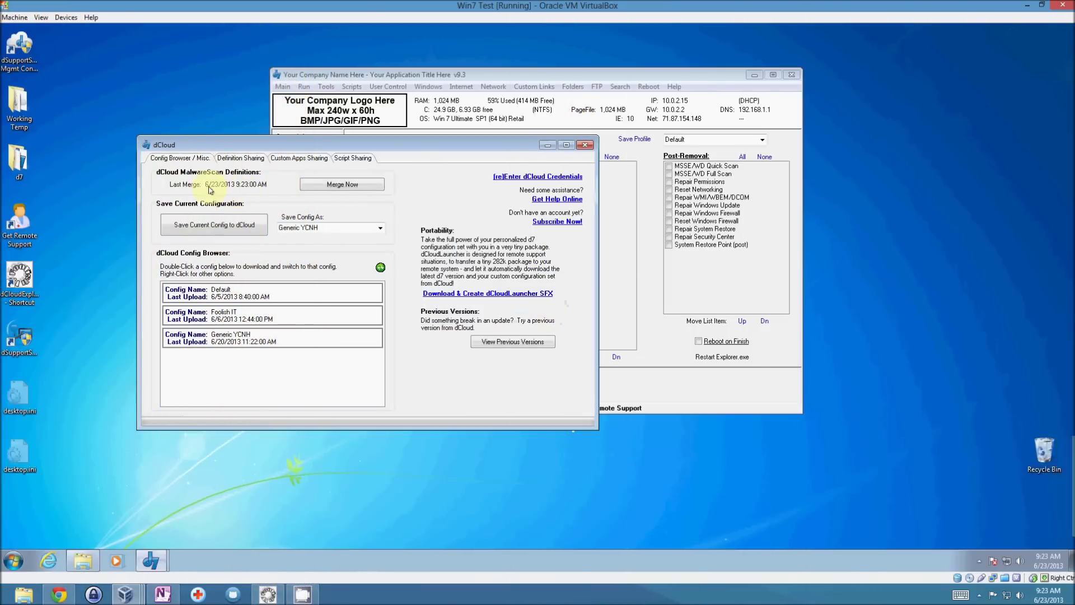
{"action": "mouse_move", "coordinate": [223, 189]}
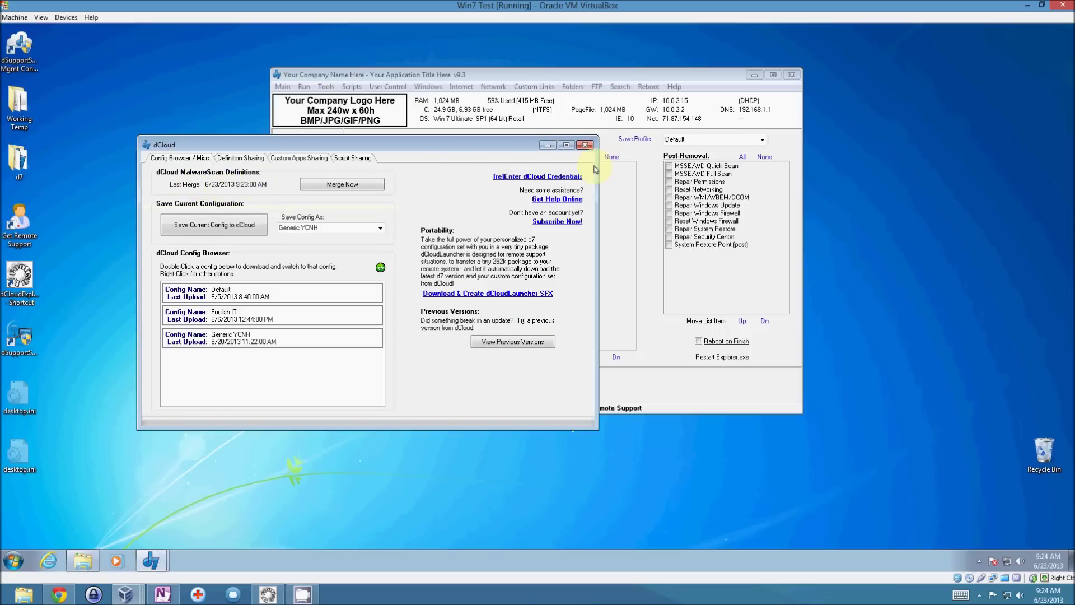
{"action": "left_click", "coordinate": [585, 146]}
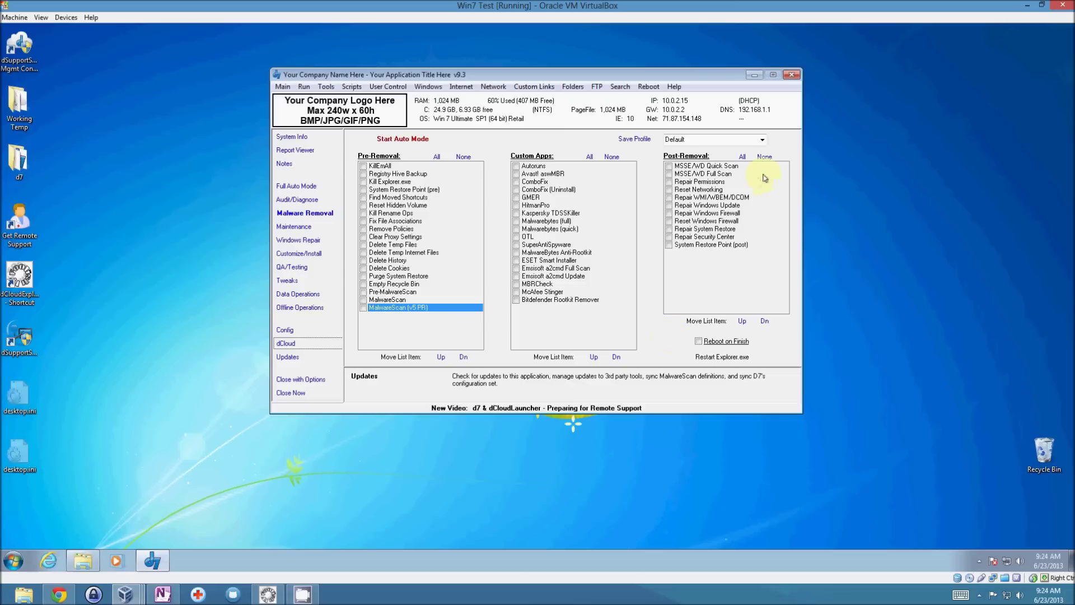
{"action": "left_click_drag", "start_coordinate": [565, 84], "coordinate": [567, 104]}
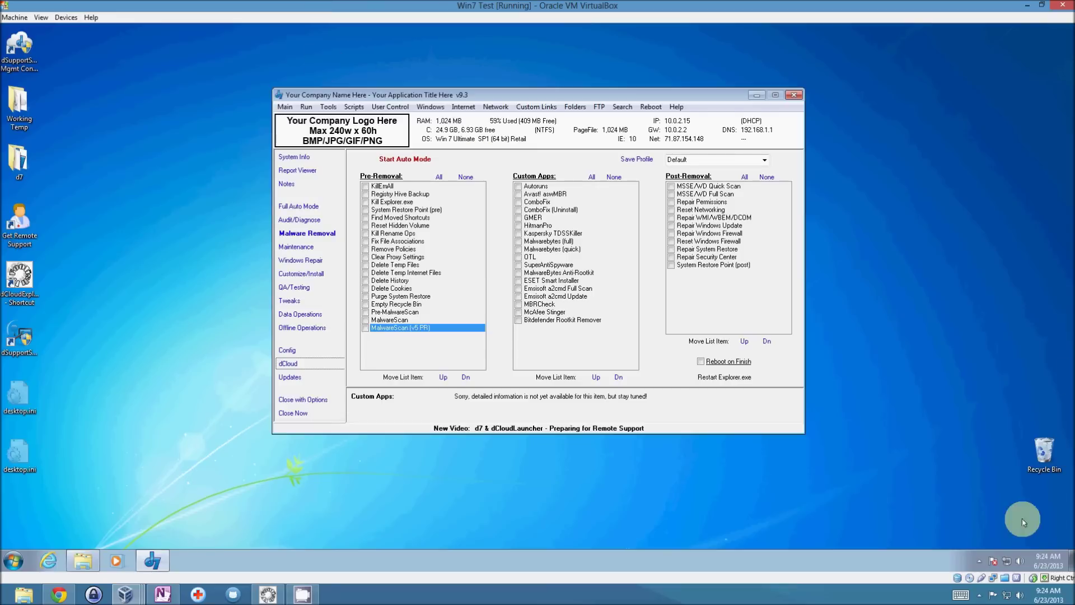
{"action": "left_click", "coordinate": [979, 595]}
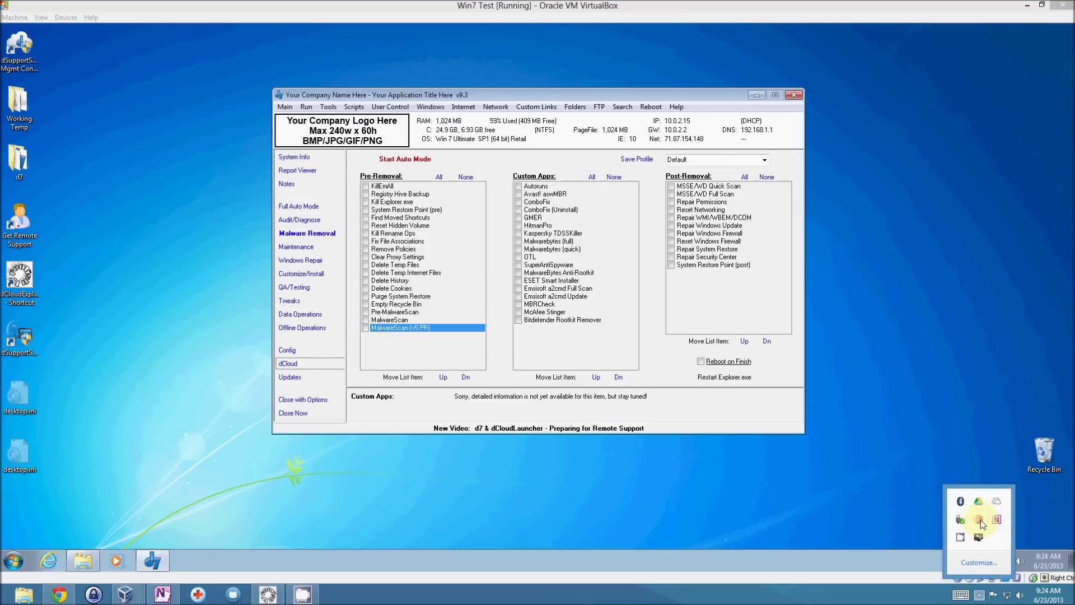
{"action": "right_click", "coordinate": [962, 539]}
{"action": "left_click", "coordinate": [977, 510]}
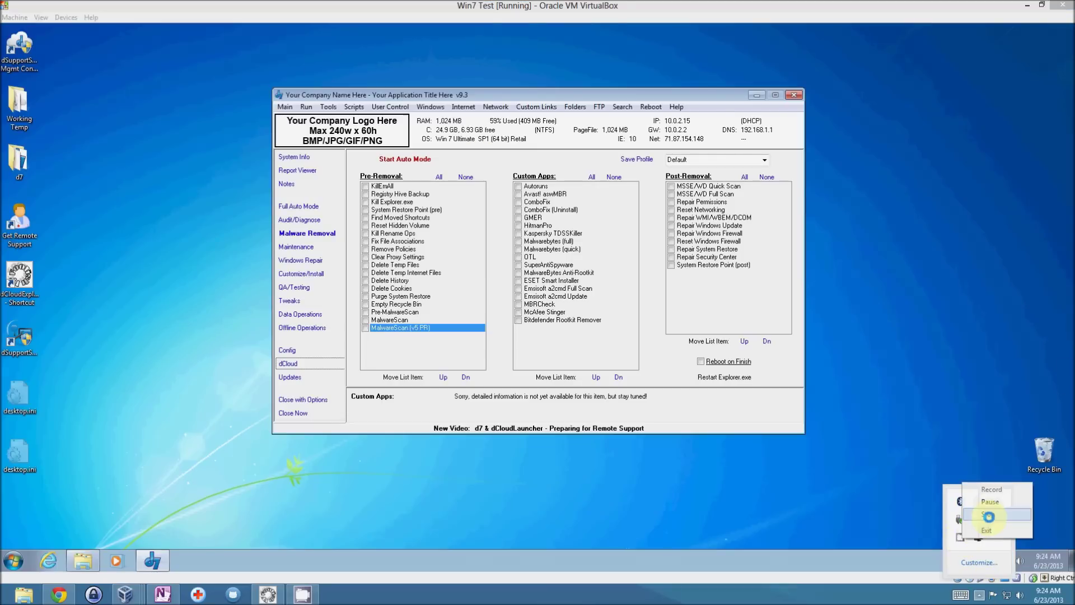